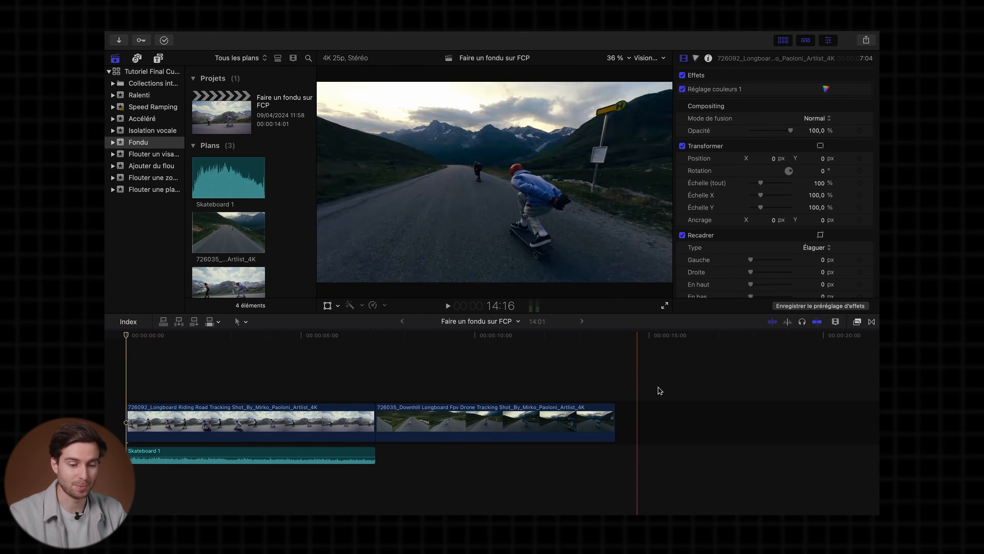
Step: Add a Fondu enchaîné transition from the Dissolutions category to the start of the first video clip and play back the fade-in
click(871, 321)
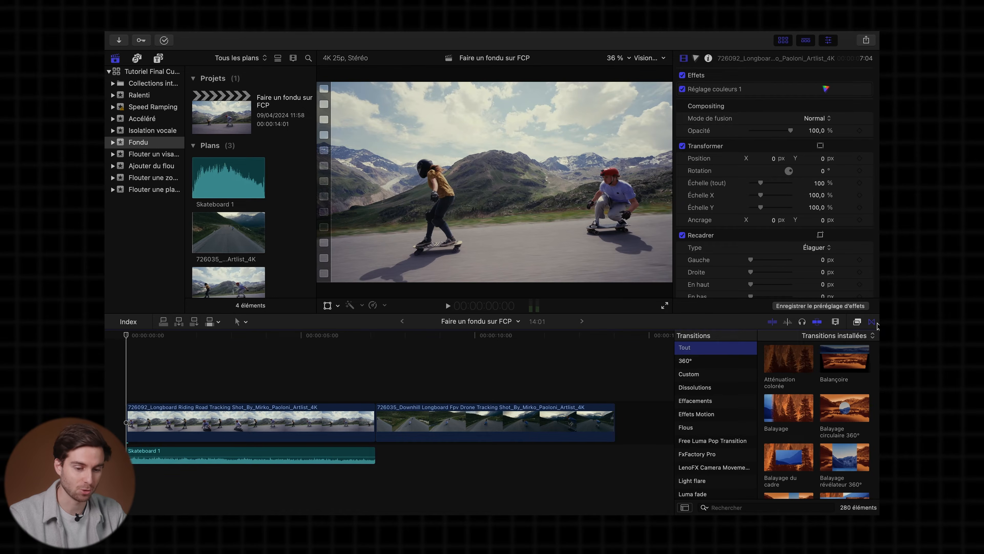
click(704, 391)
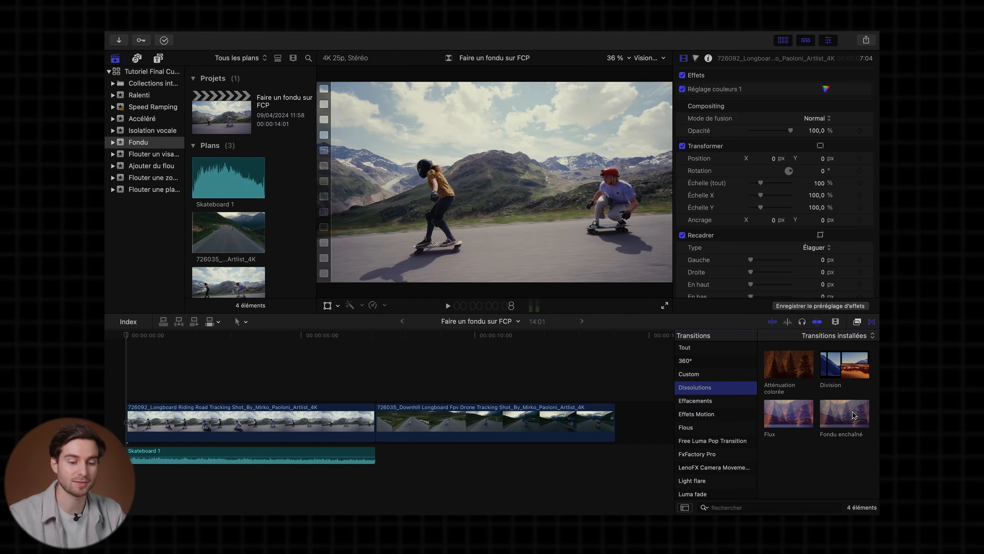
drag(846, 415, 138, 410)
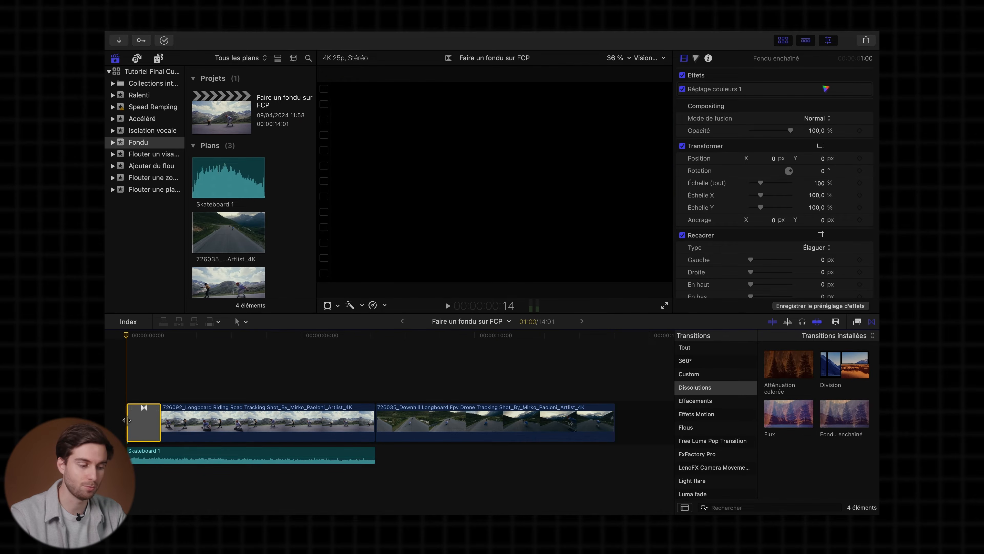
click(107, 376)
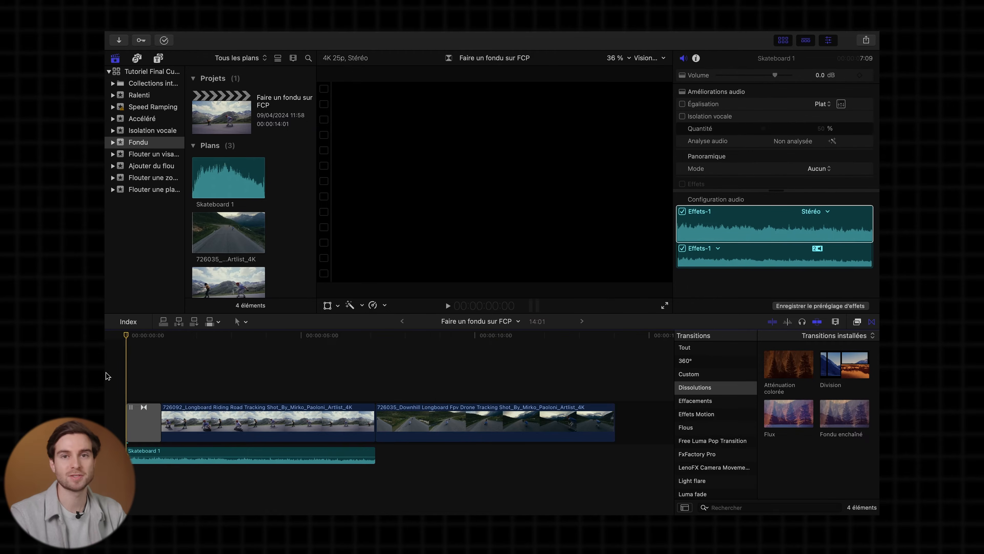
key(space)
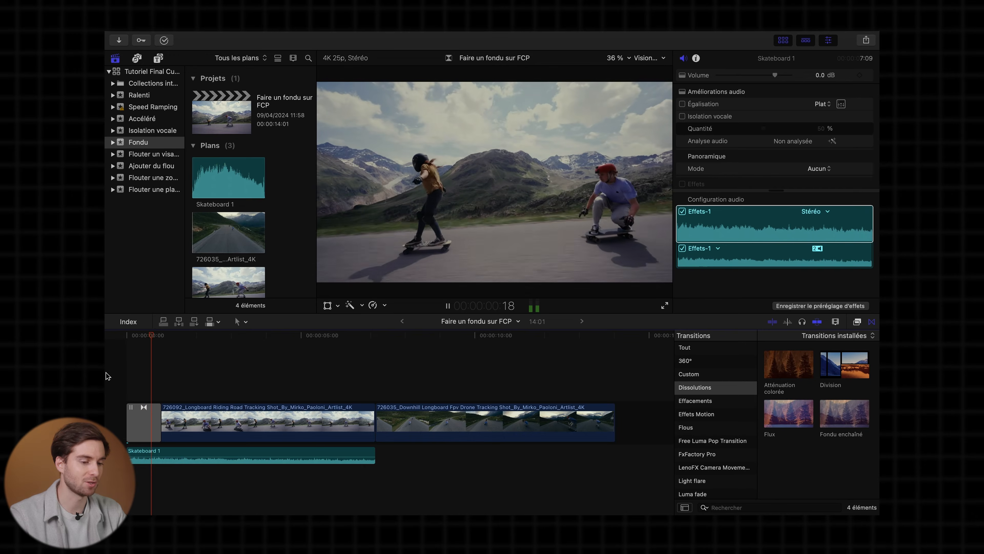
key(Home)
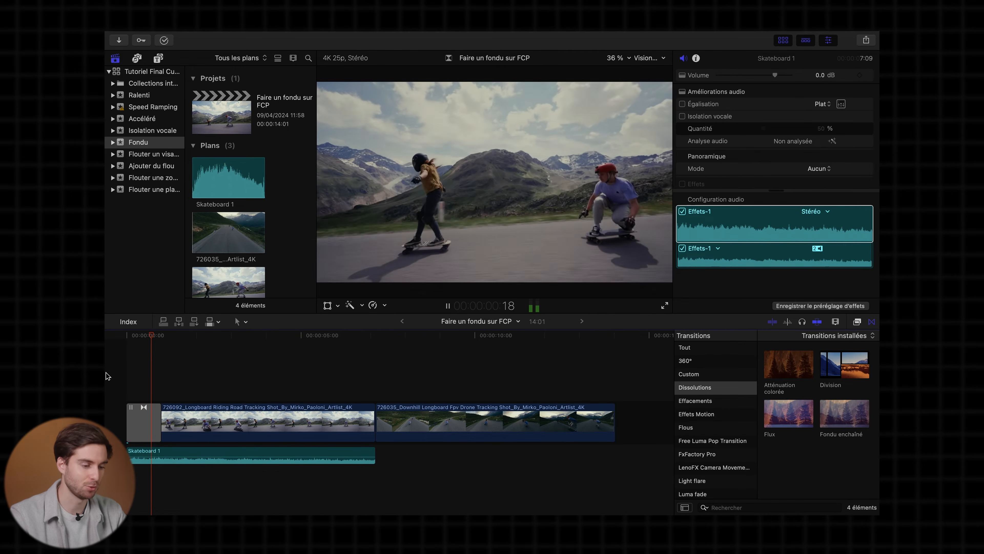
key(space)
key(Home)
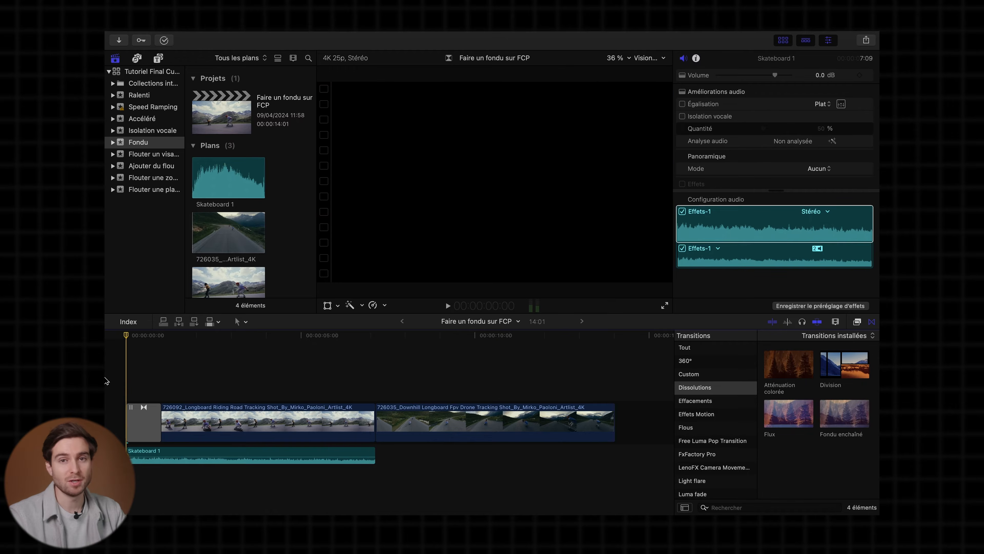
Step: Set the Atténuation of the opening Fondu enchaîné transition to 100 and play back the result
click(136, 423)
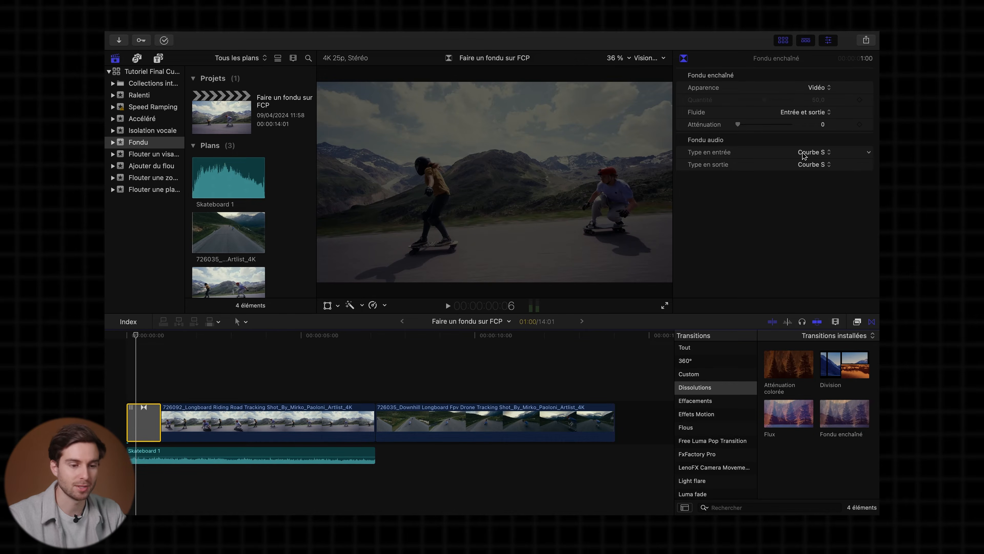
drag(737, 128, 816, 124)
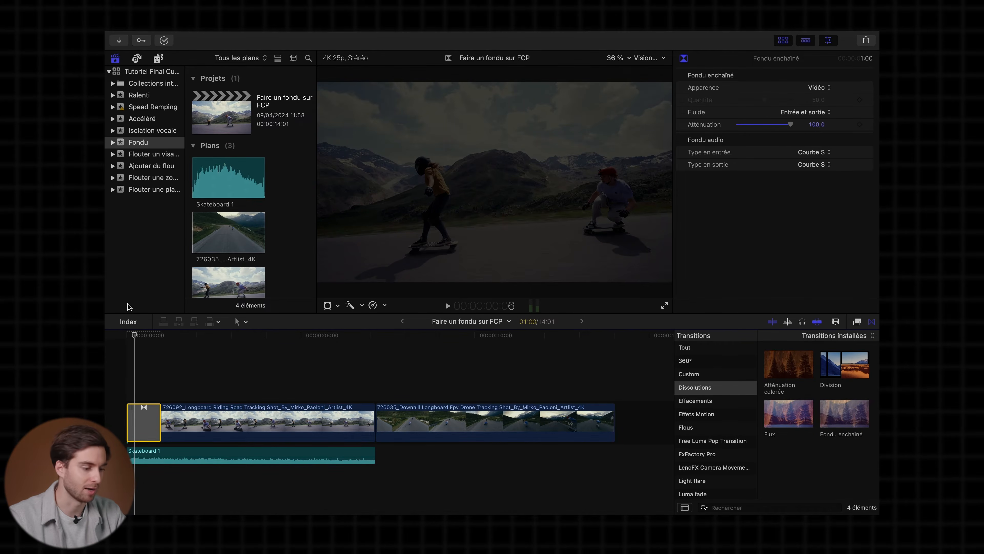
click(111, 407)
key(space)
key(space)
Step: Lengthen the opening transition to 2:02 and play the fade-in from the start of the timeline
drag(158, 414, 198, 413)
click(106, 389)
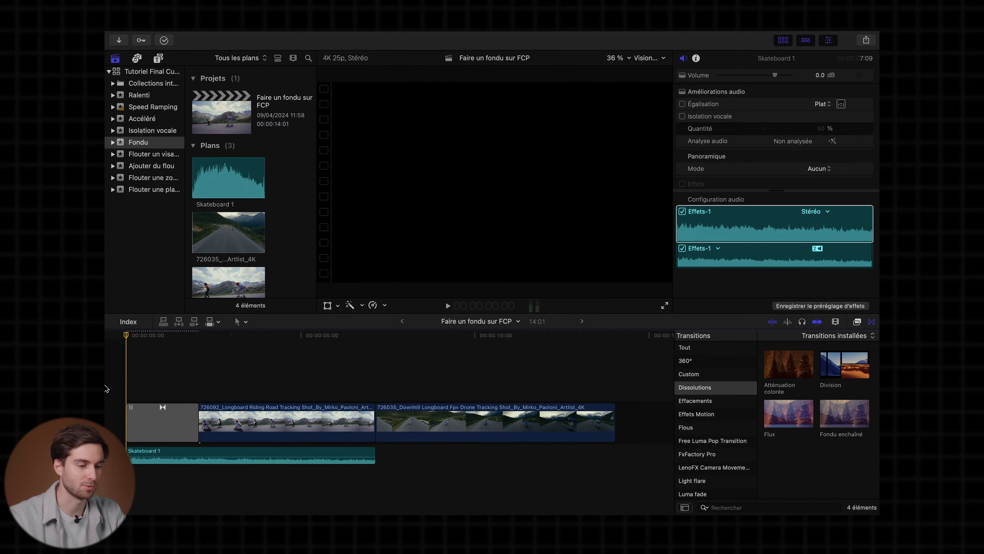
key(space)
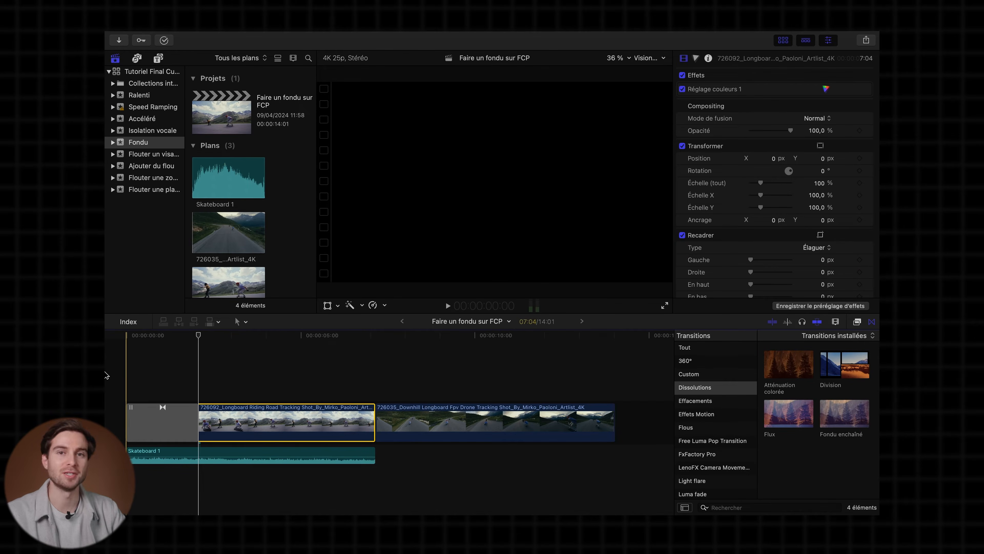
click(170, 421)
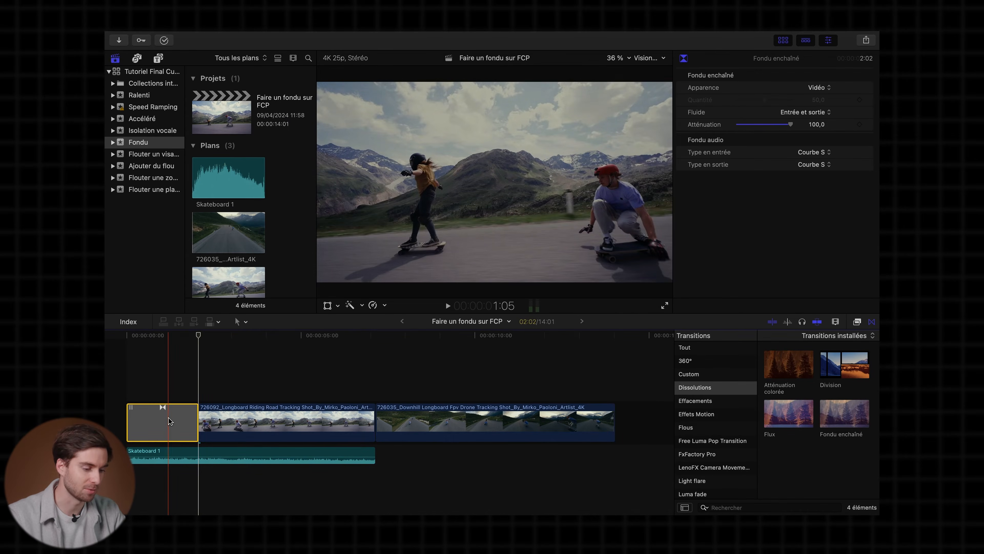
Step: Add a Fondu enchaîné transition at the cut between the two video clips and play across it
click(288, 384)
click(288, 420)
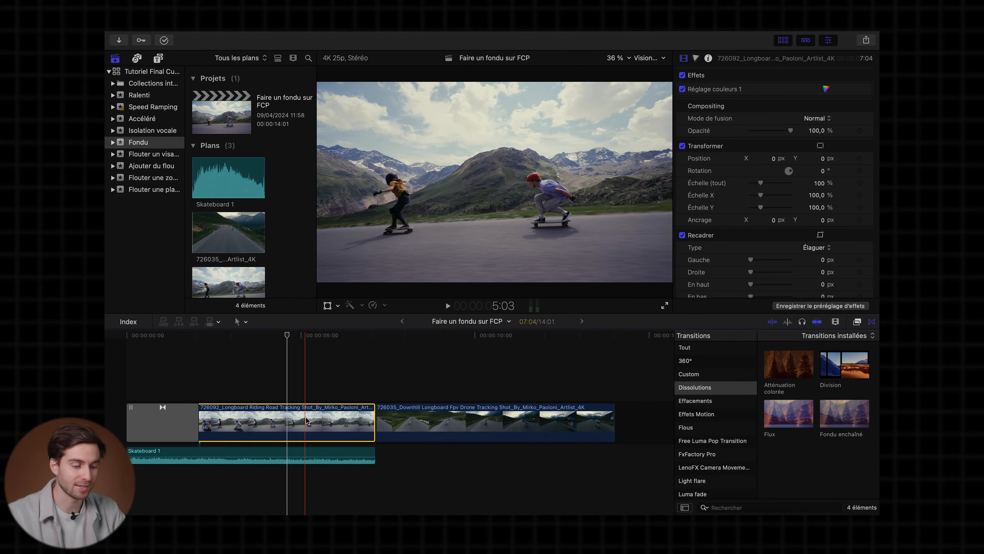
click(845, 416)
drag(849, 414, 375, 421)
click(331, 393)
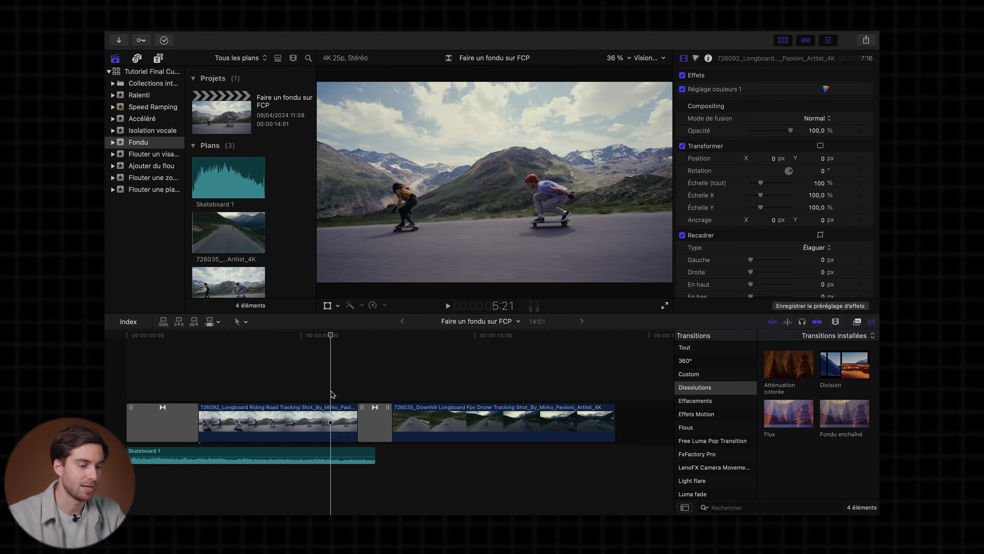
key(space)
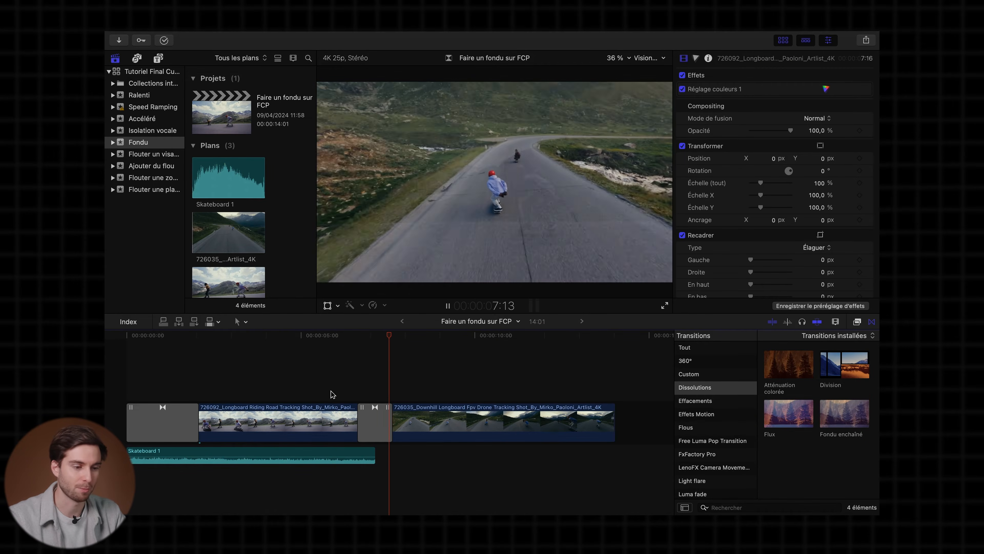
Step: Replay the cross dissolve between the two clips, select it to review its settings, and play on through the second clip
click(344, 380)
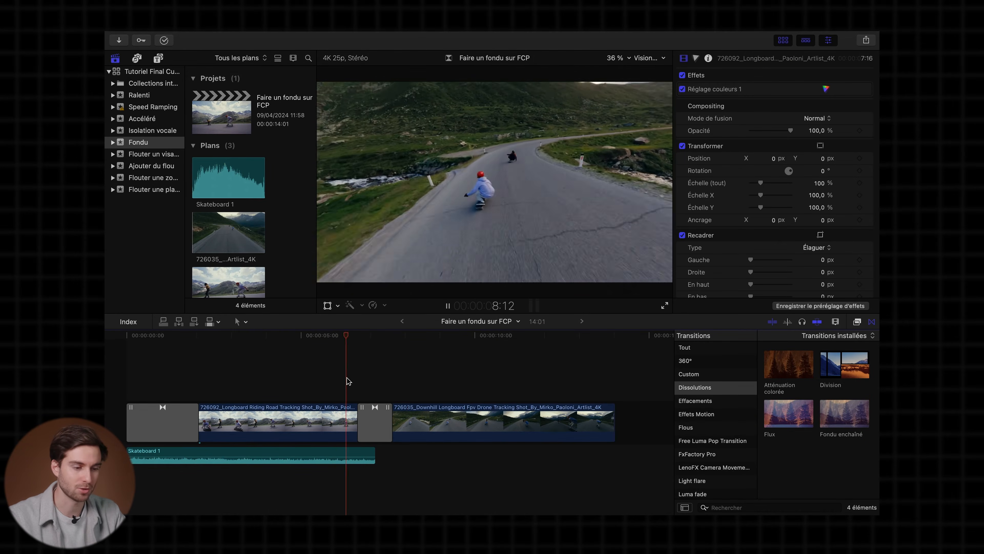
key(space)
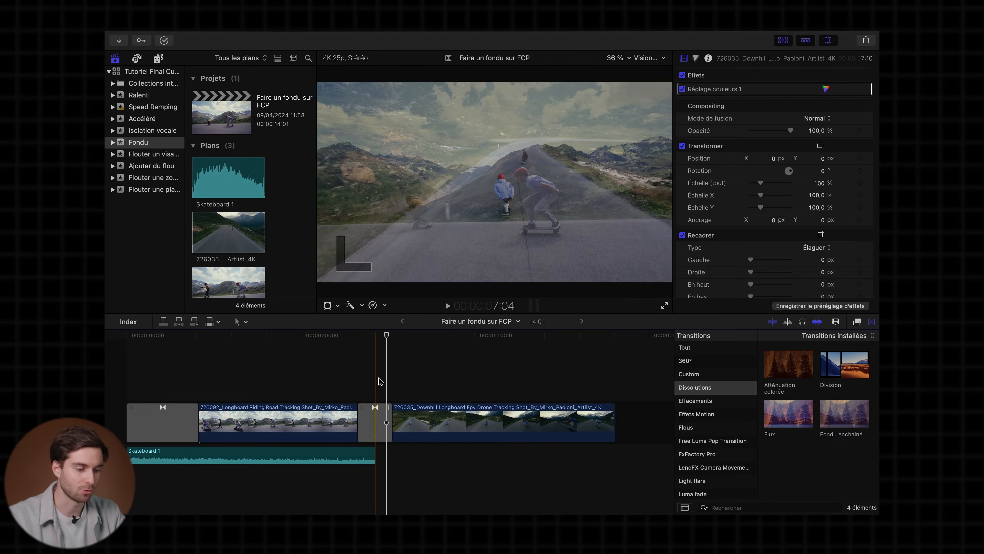
click(379, 420)
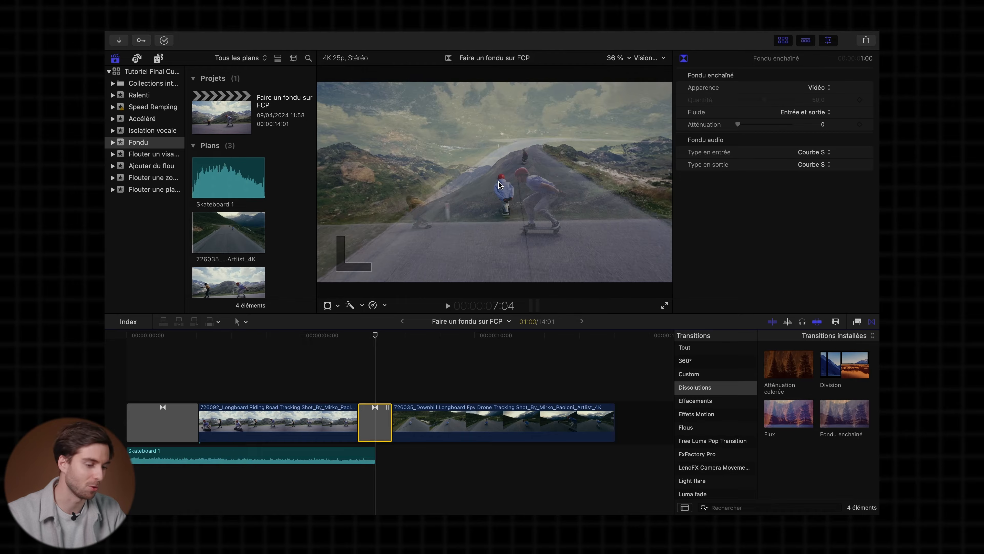
key(space)
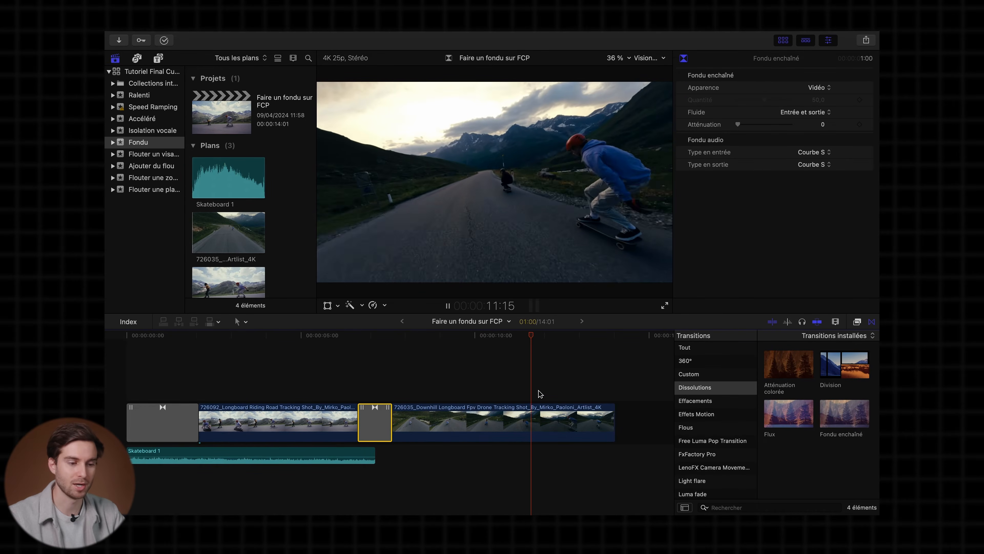
key(space)
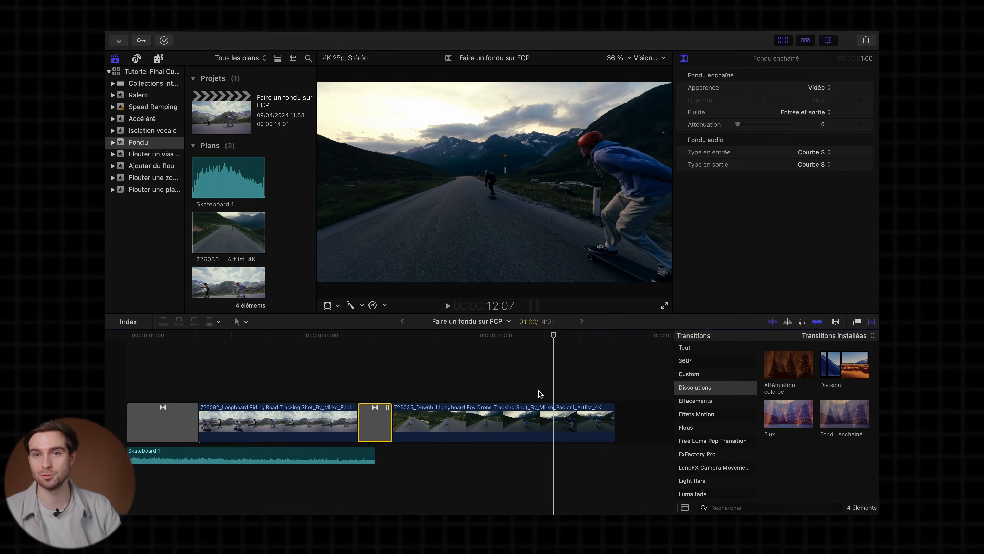
Step: Add a Fondu enchaîné transition to the end of the second video clip, lengthen it to 1:23, and play it back
click(517, 389)
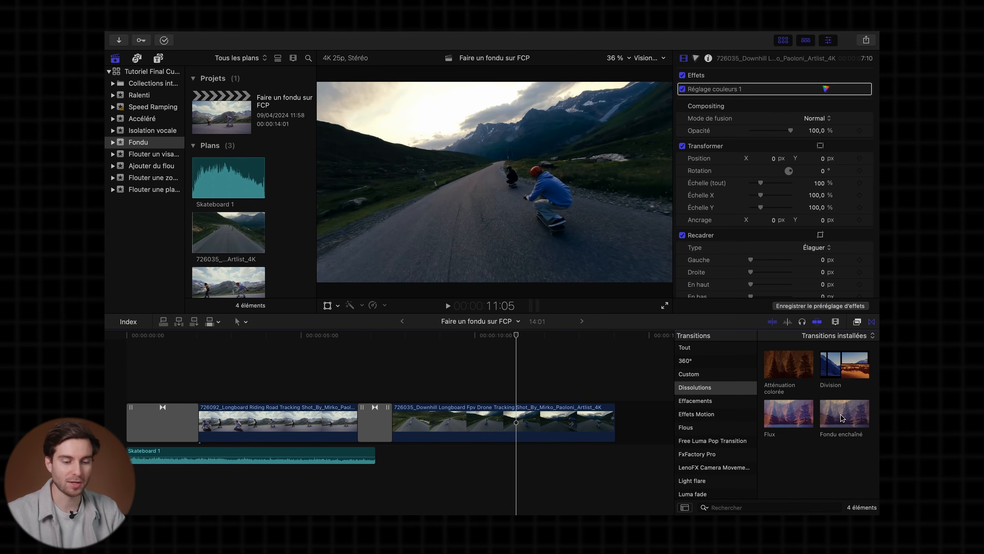
drag(841, 419, 554, 363)
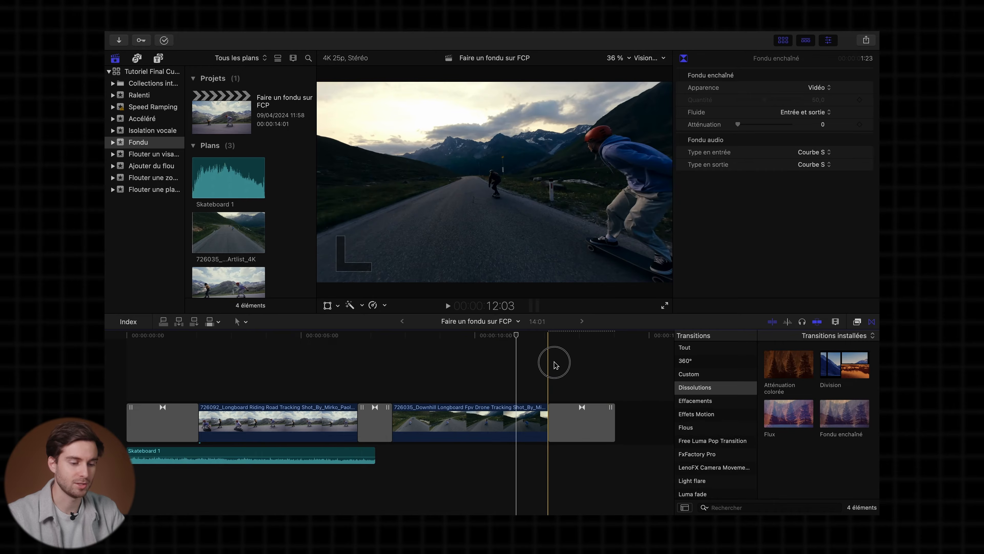
click(500, 369)
key(space)
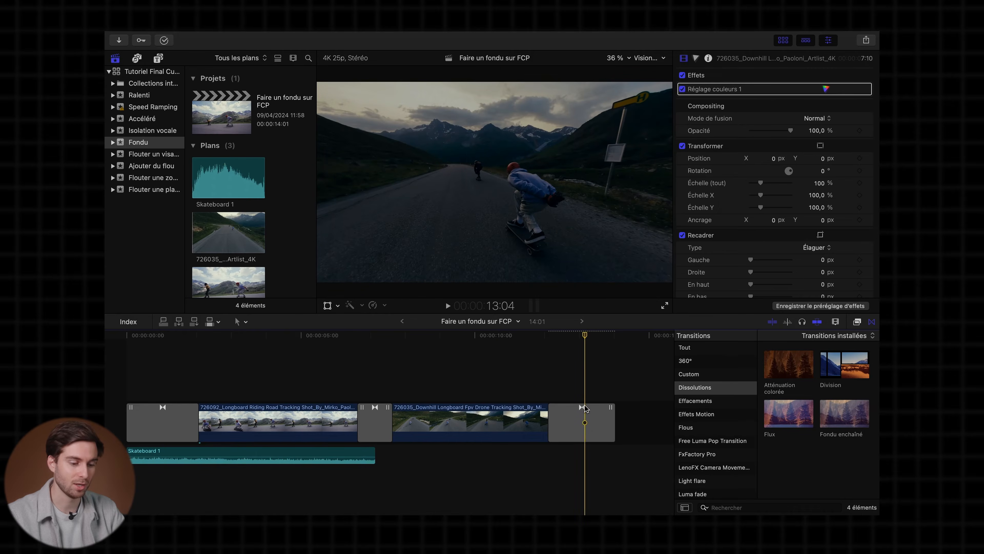
Step: Raise the Atténuation of the transition at the end of the second clip and play the fade-out
click(588, 425)
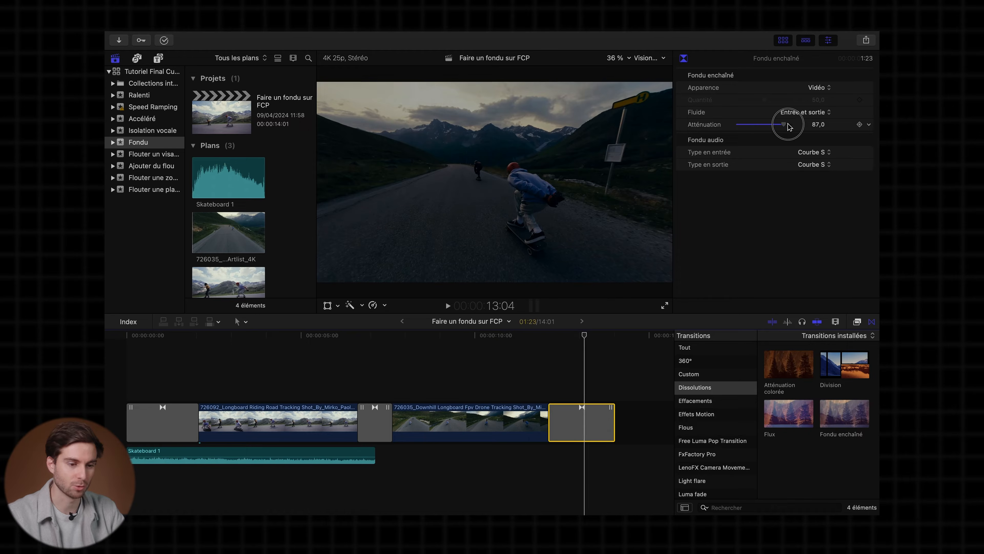
key(space)
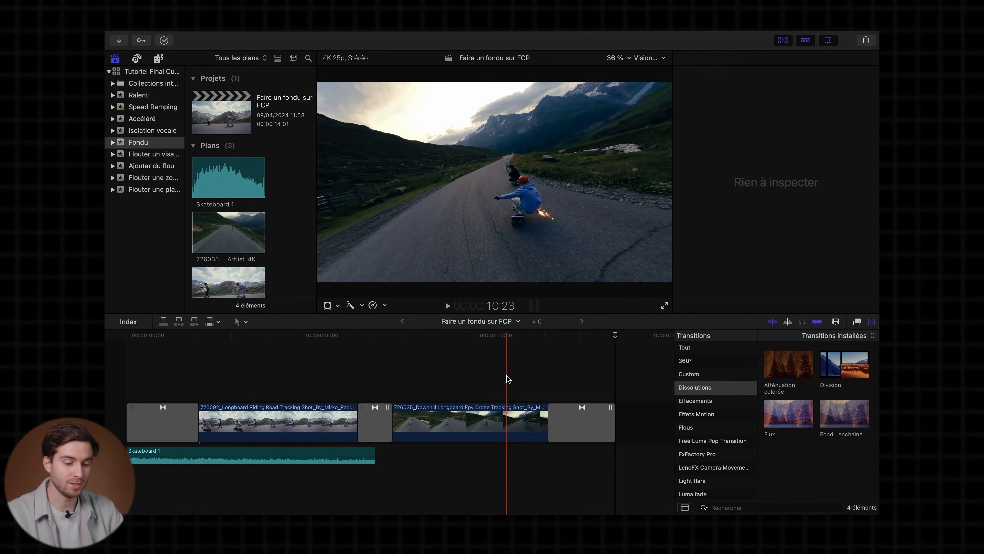
Step: Apply Fondu enchaîné transitions to both ends of the Skateboard 1 audio clip and lengthen the opening one to 2:22
drag(833, 407, 298, 461)
click(253, 462)
key(super+t)
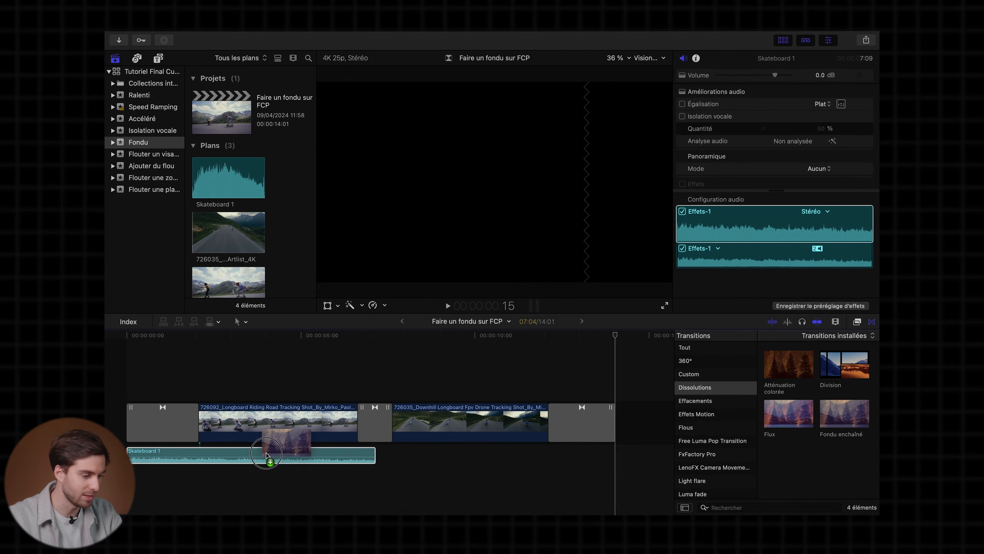
click(216, 461)
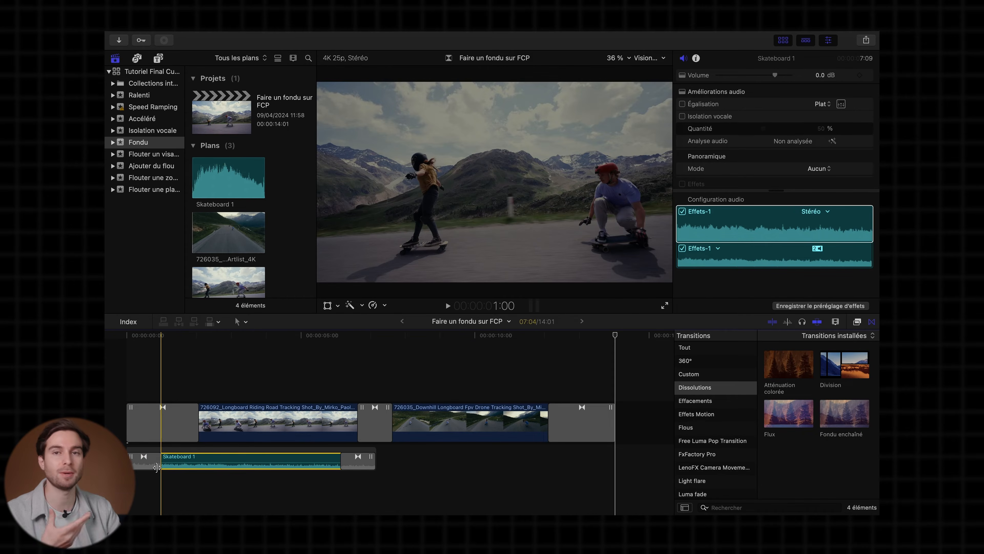
drag(157, 467, 158, 455)
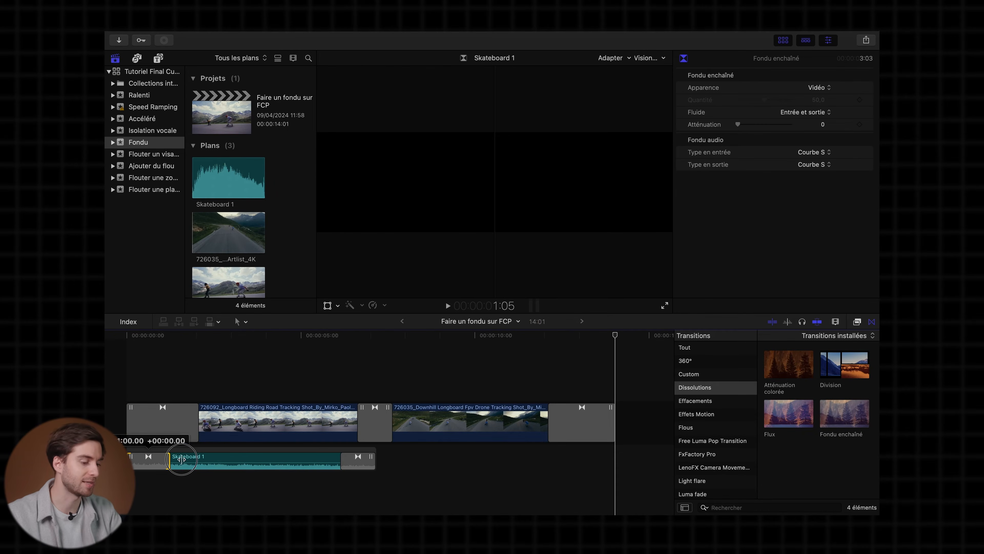
drag(227, 457, 227, 458)
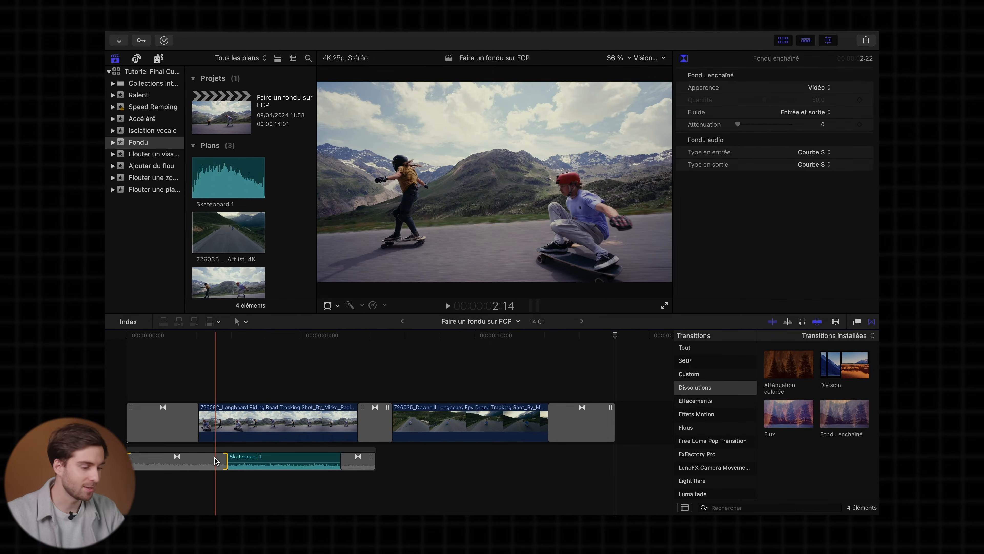
Step: Insert a standard title above the start of the first video clip and trim its duration to 4:21
key(Home)
key(ctrl+t)
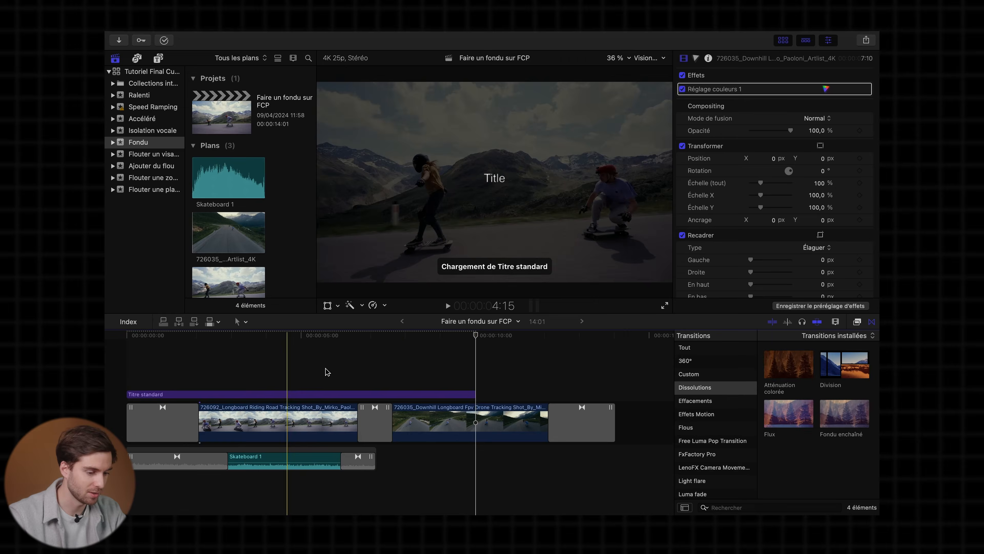
drag(475, 394, 291, 394)
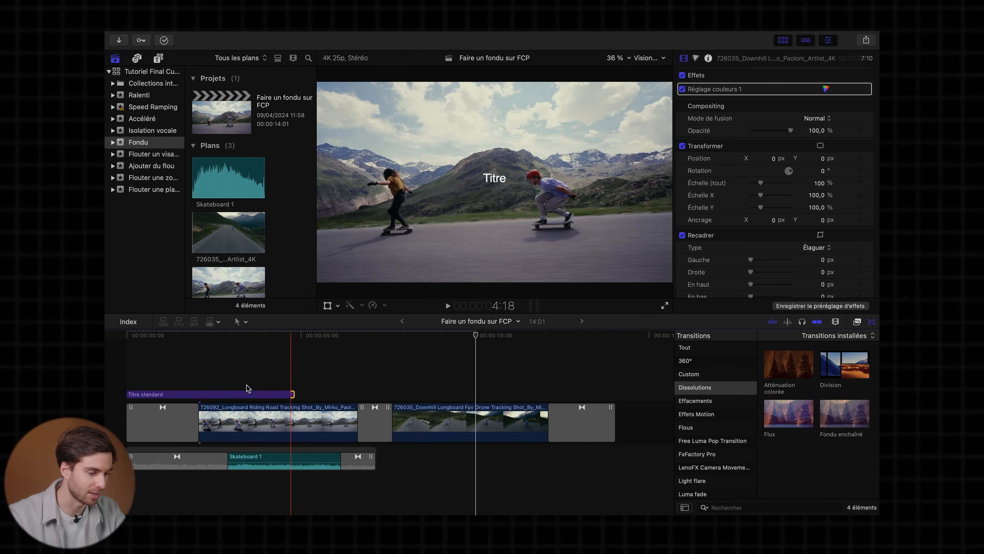
Step: Change the title text to "Exemple" and format it in Gras style at size 176
double_click(247, 394)
text(Exemple)
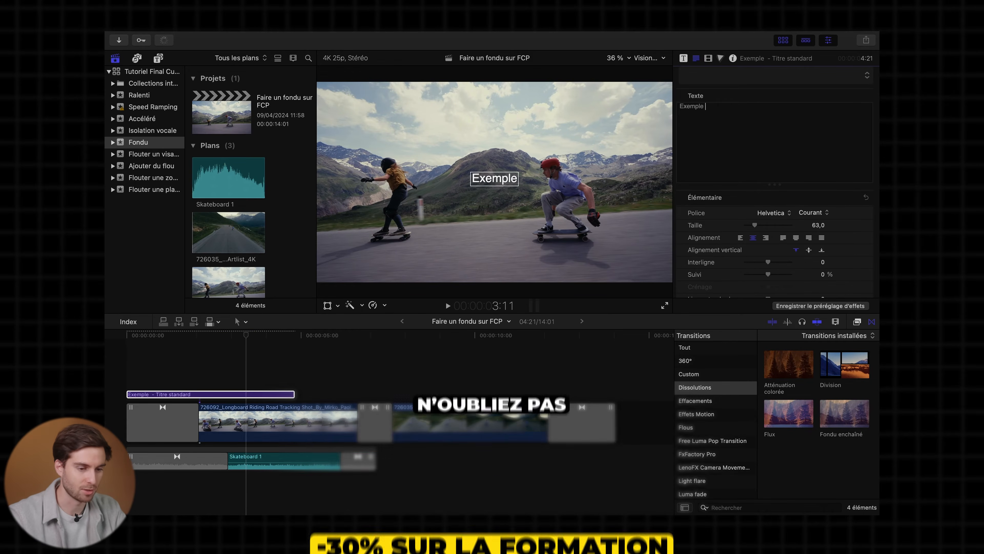
key(super+a)
drag(758, 227, 773, 226)
click(814, 212)
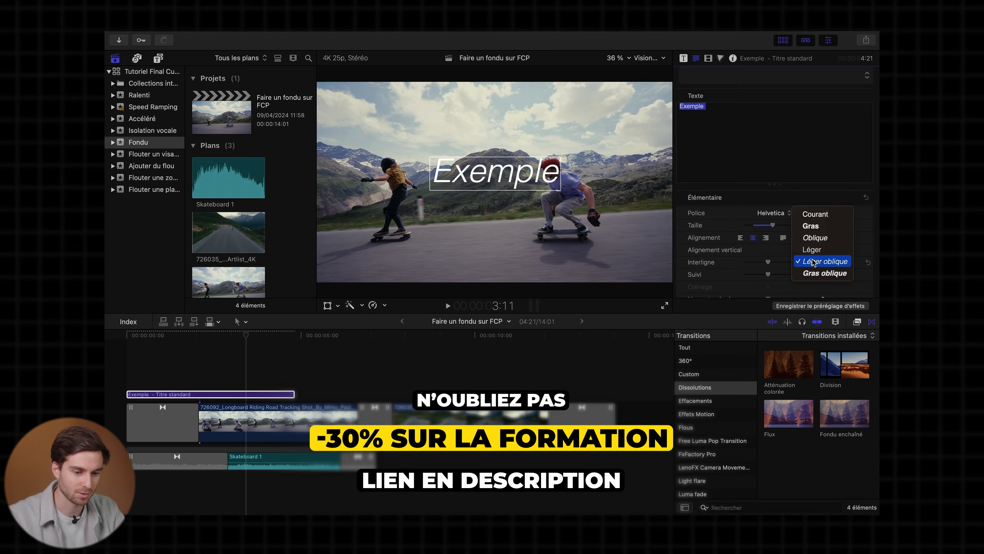
click(810, 226)
Step: Play back the title over the opening fade-in and select the title clip
click(109, 374)
key(space)
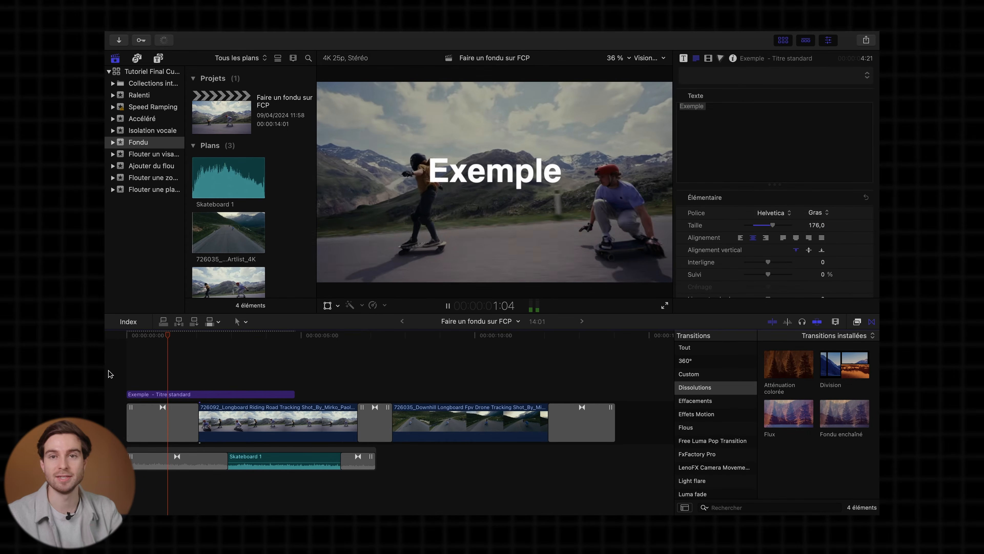
key(space)
click(205, 395)
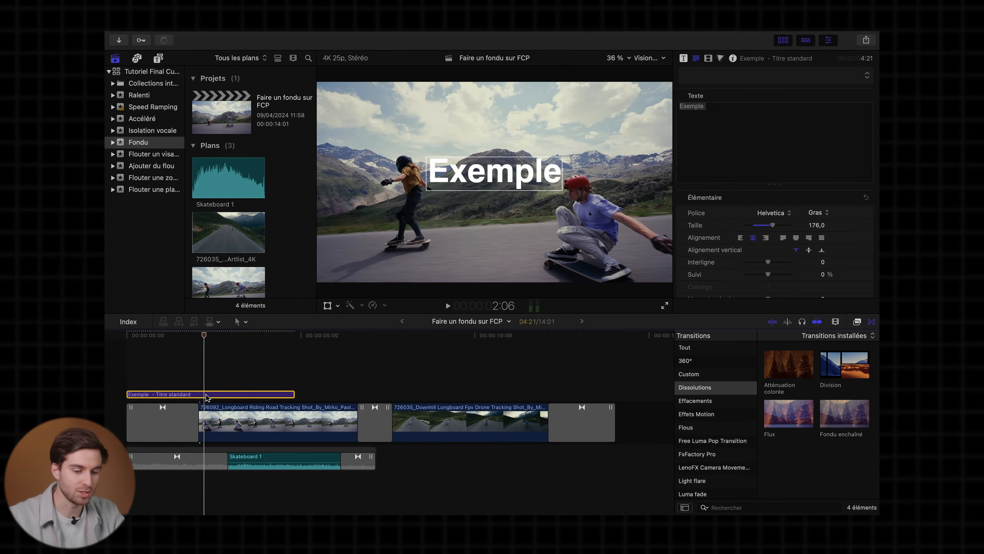
Step: Apply Fondu enchaîné transitions to both ends of the title, lengthen the opening one to 2:02 and play back the result
drag(841, 423, 212, 396)
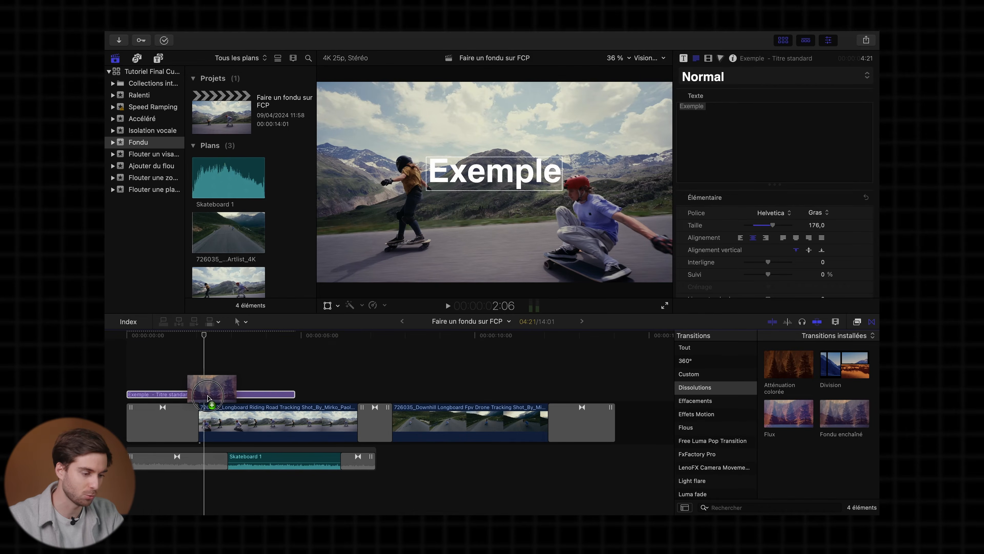
drag(207, 394, 206, 395)
drag(162, 378, 199, 378)
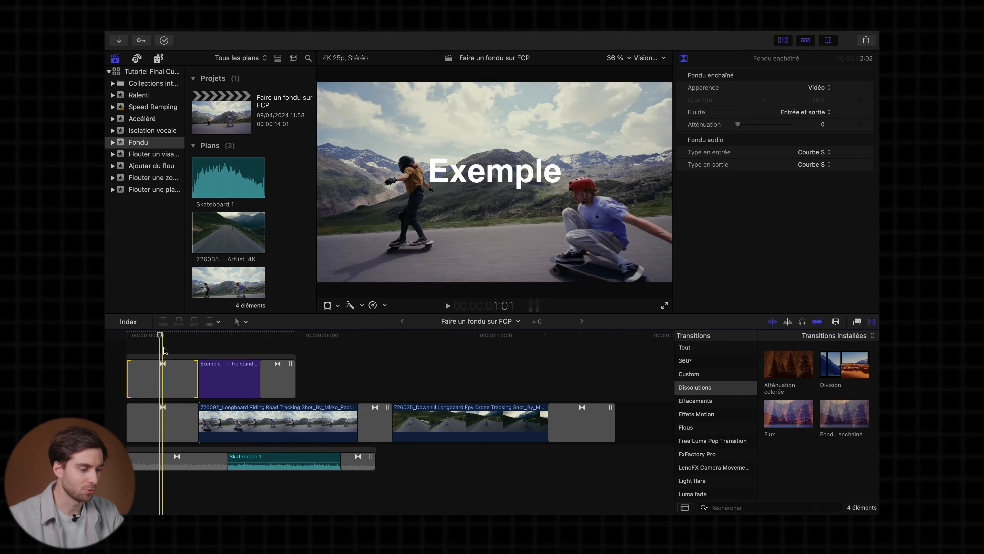
click(152, 346)
key(space)
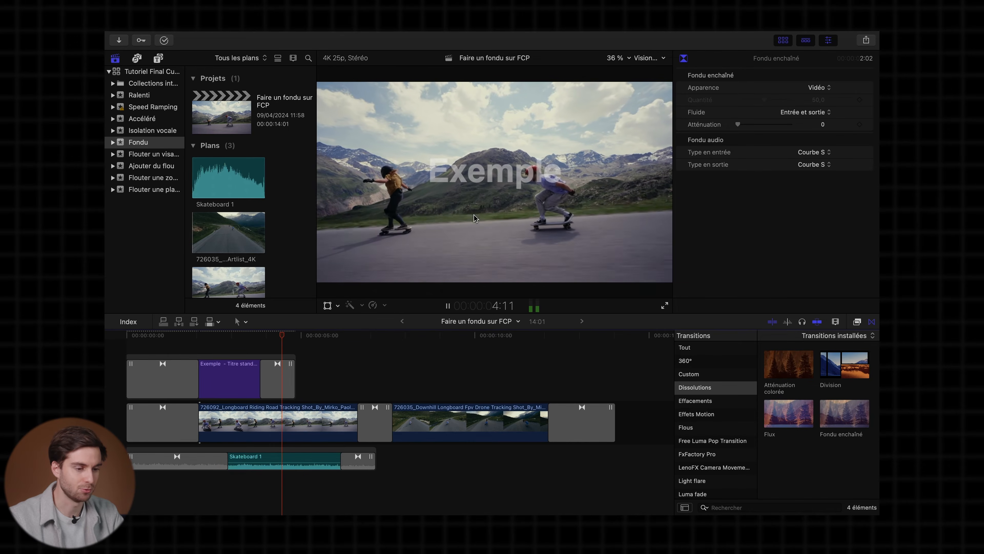
Step: Delete the title's closing transition and play back the title's abrupt ending
key(Delete)
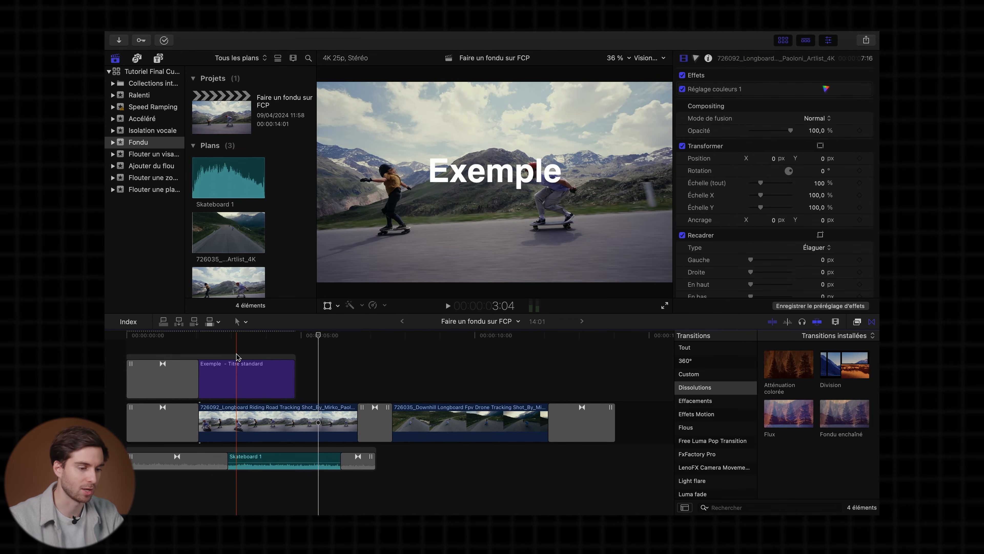
click(238, 357)
key(space)
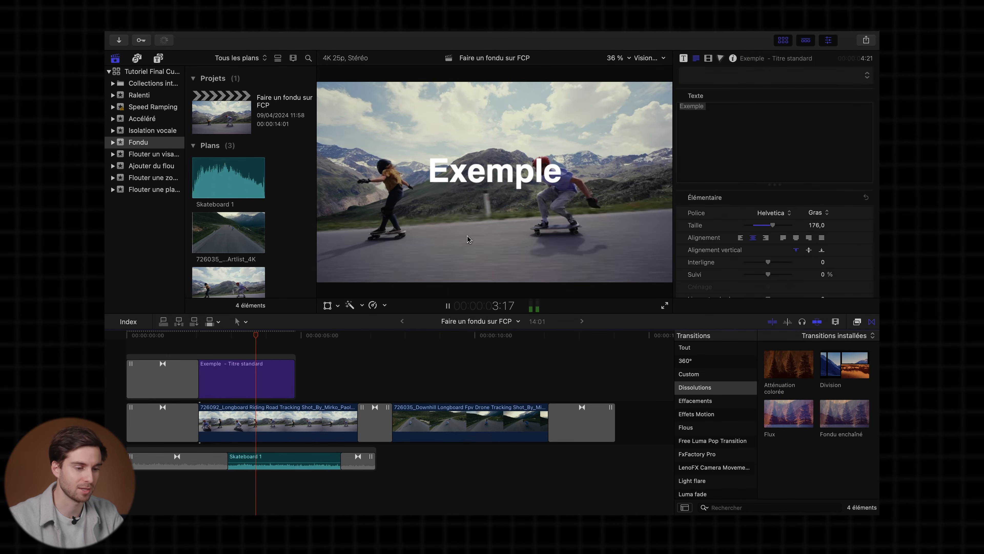
key(space)
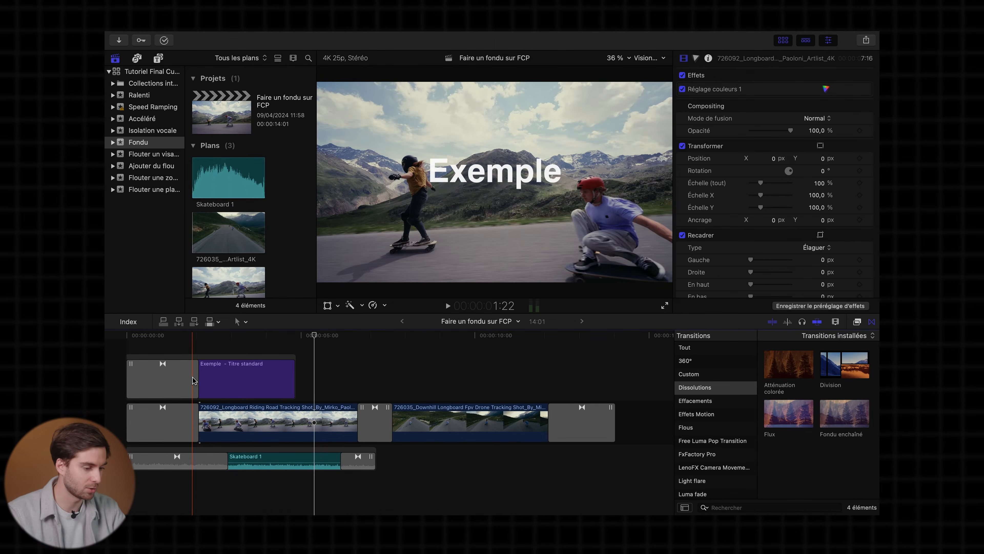
Step: Undo the edits back to the plain clips, removing the title and every fade transition, and hide the transitions browser
click(176, 380)
key(Delete)
key(super+z)
key(super+z)
key(super+z)
key(super+z)
key(super+z)
key(super+z)
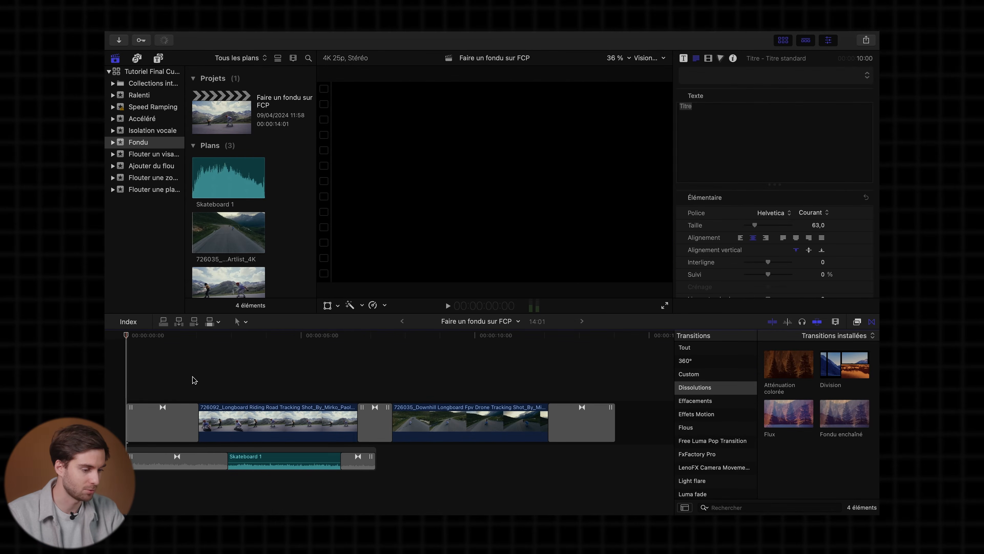
key(super+z)
key(super+z)
key(super+z)
key(super+z)
key(super+z)
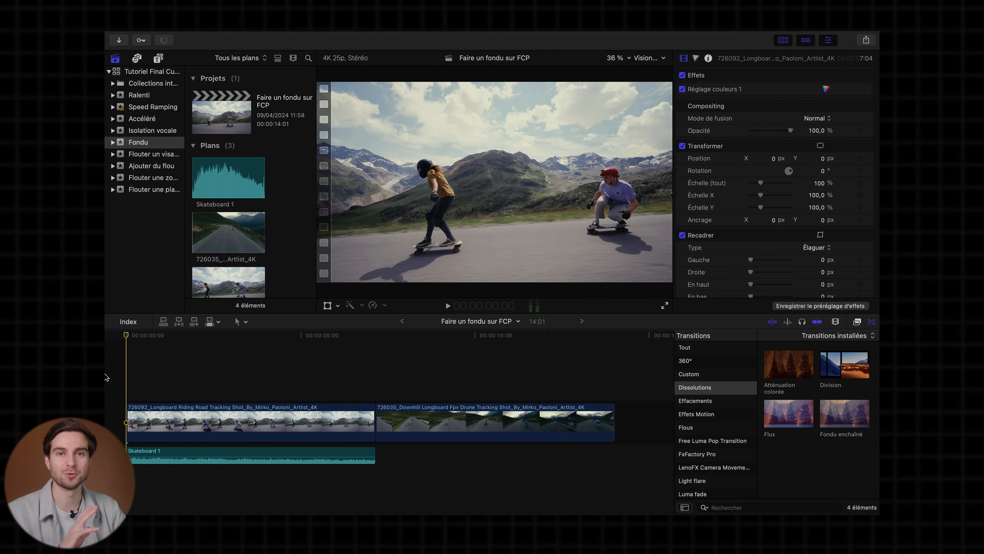
click(873, 322)
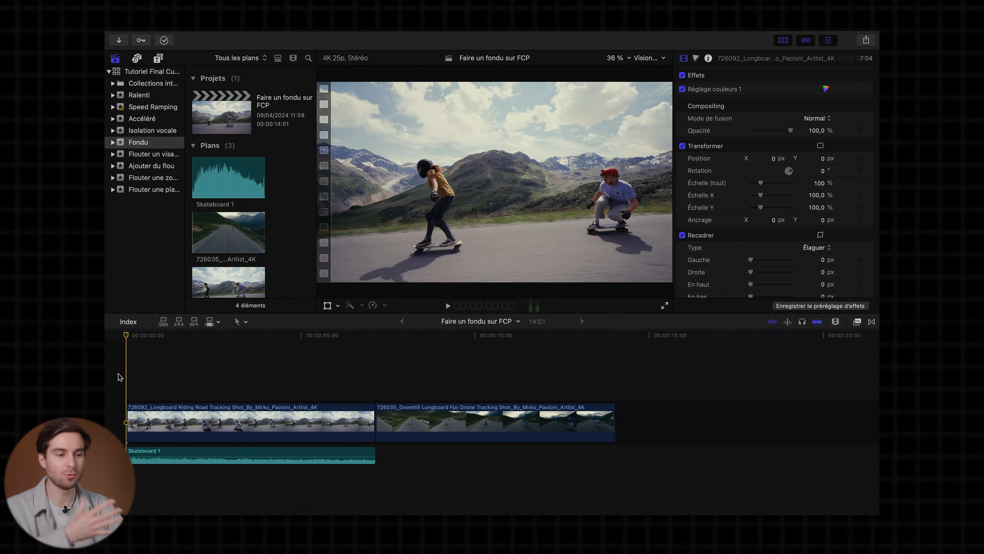
Step: Keyframe the first video clip's opacity from 0 % at its start to 100 % at 1:10
click(143, 417)
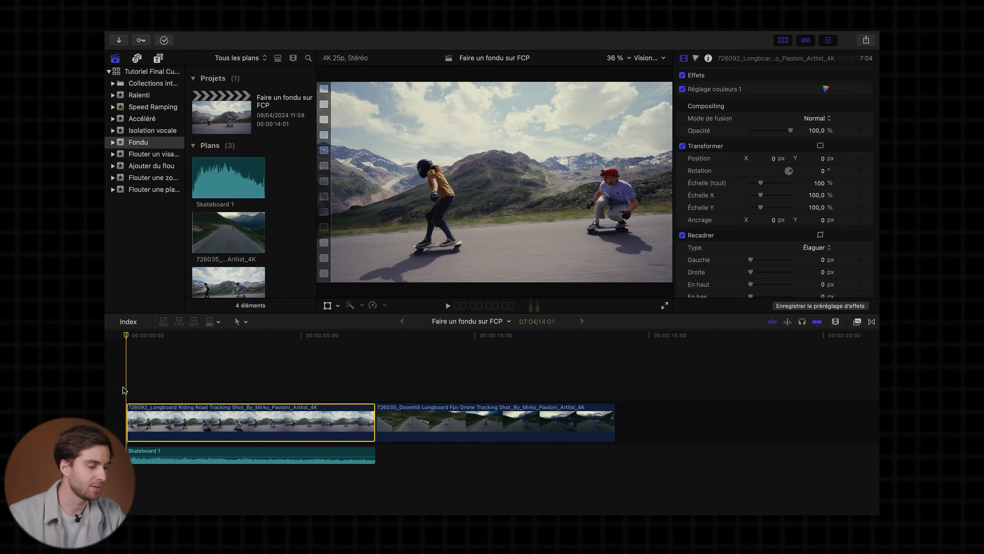
drag(790, 130, 719, 131)
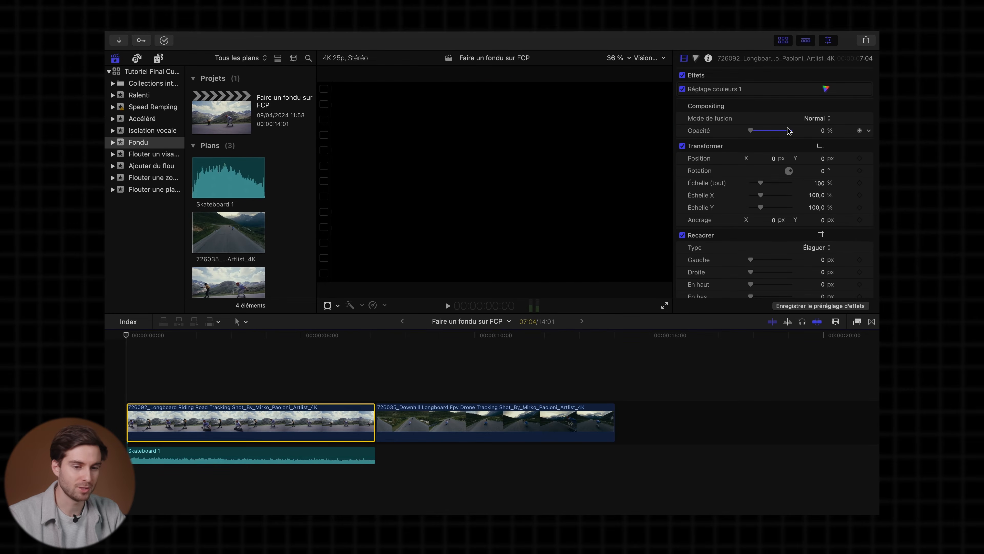
click(859, 131)
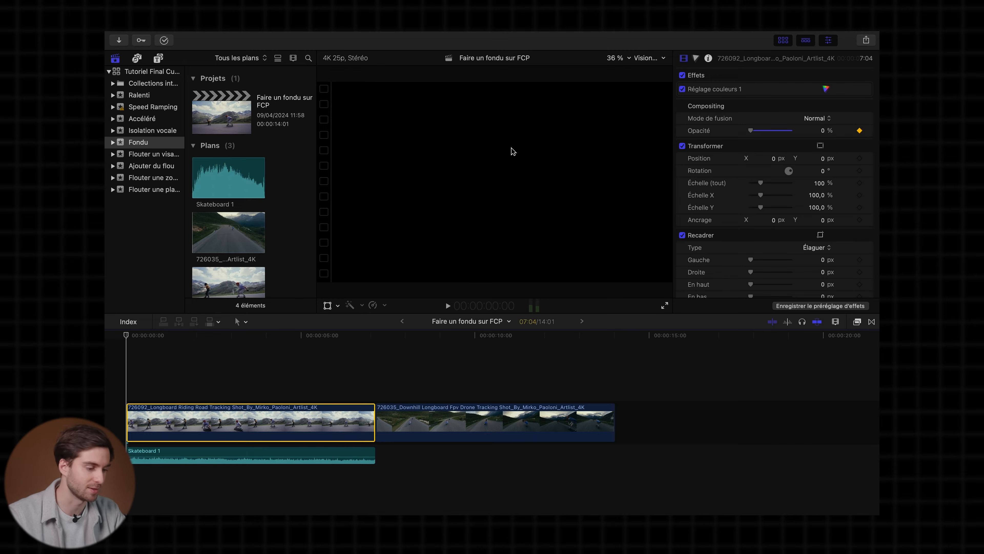
key(space)
key(space)
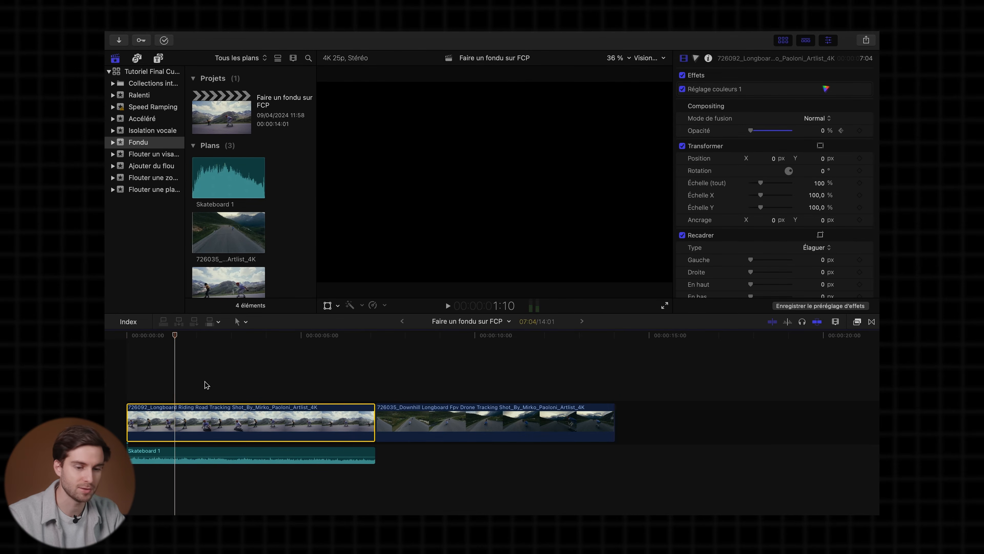
drag(750, 130, 829, 134)
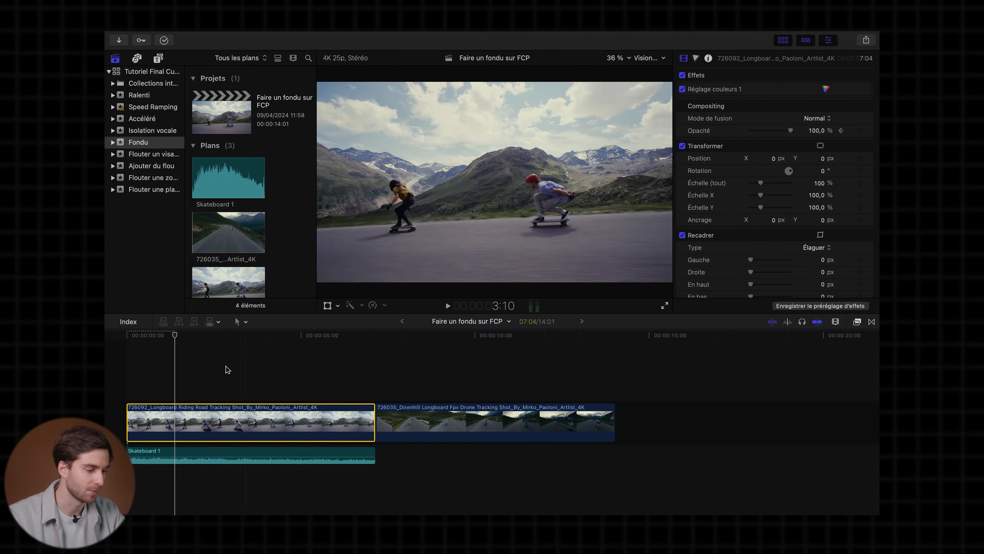
Step: Play back the first clip's keyframed fade-in from its start and check its opacity at both keyframes
key(space)
click(114, 388)
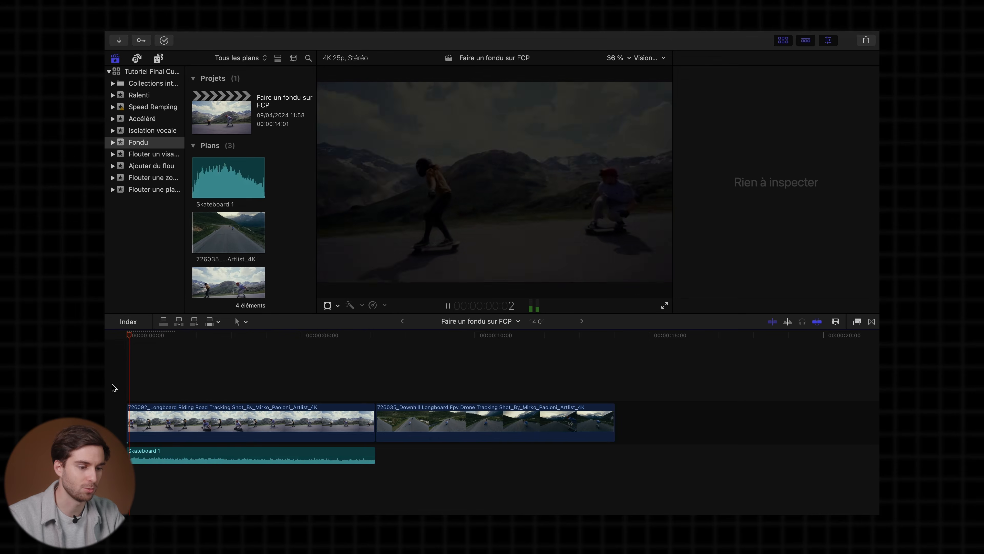
key(space)
click(165, 412)
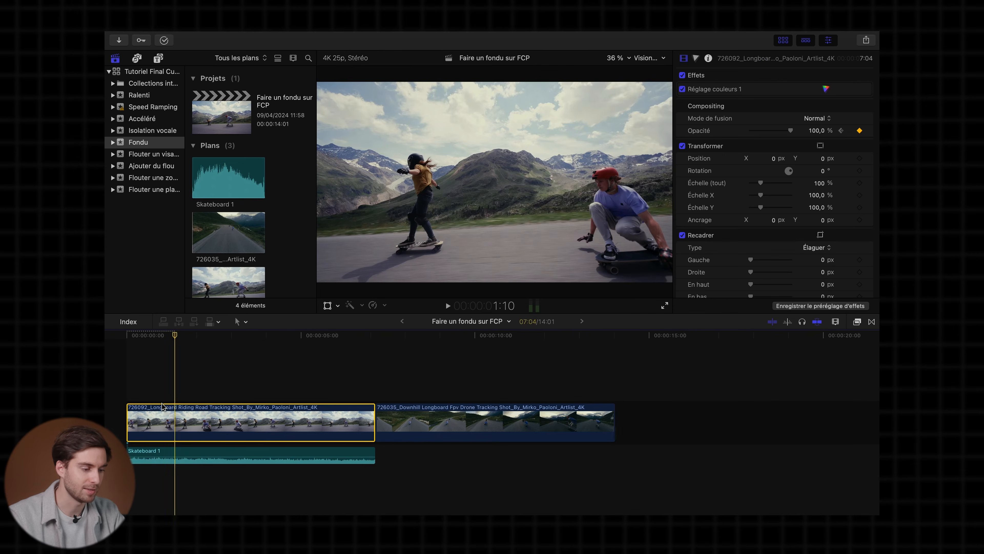
click(128, 379)
click(134, 418)
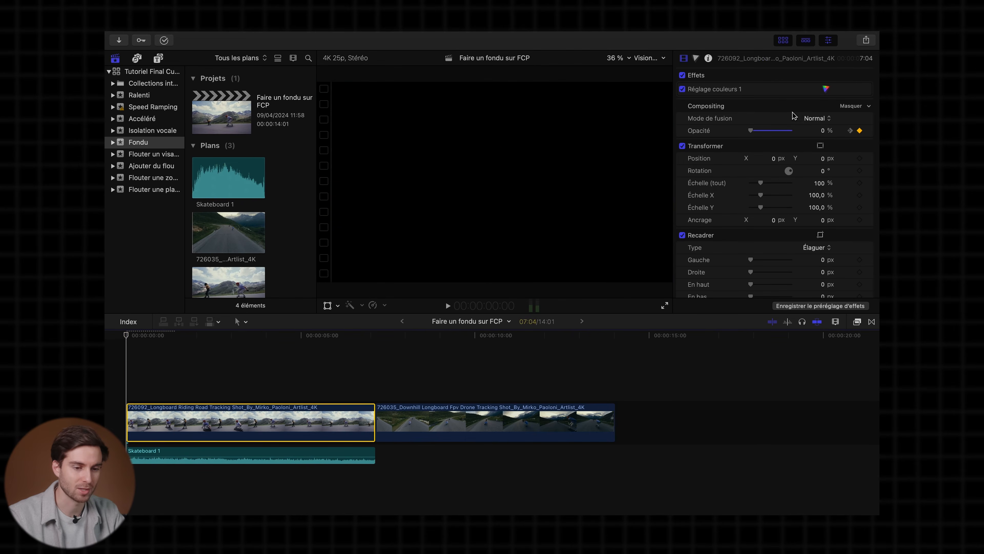
key(space)
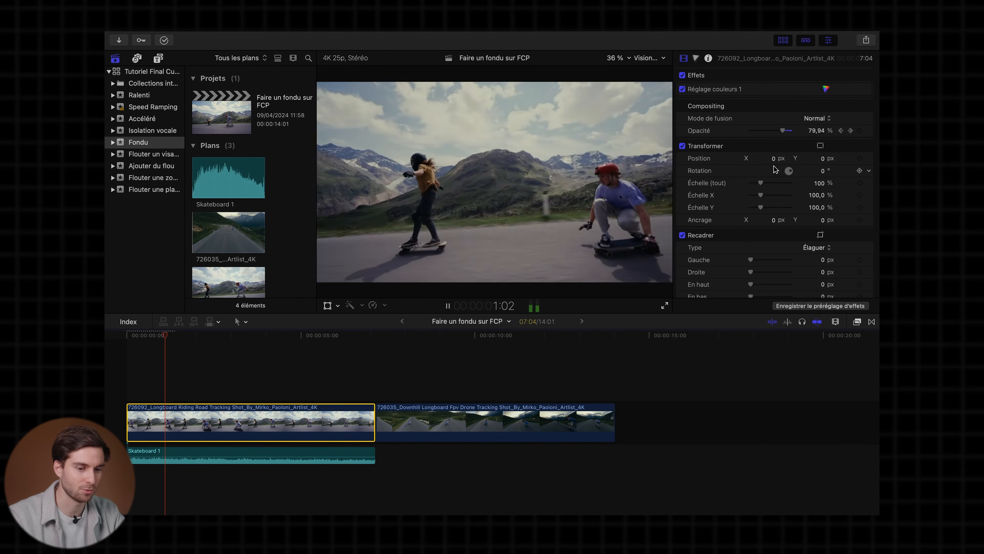
key(space)
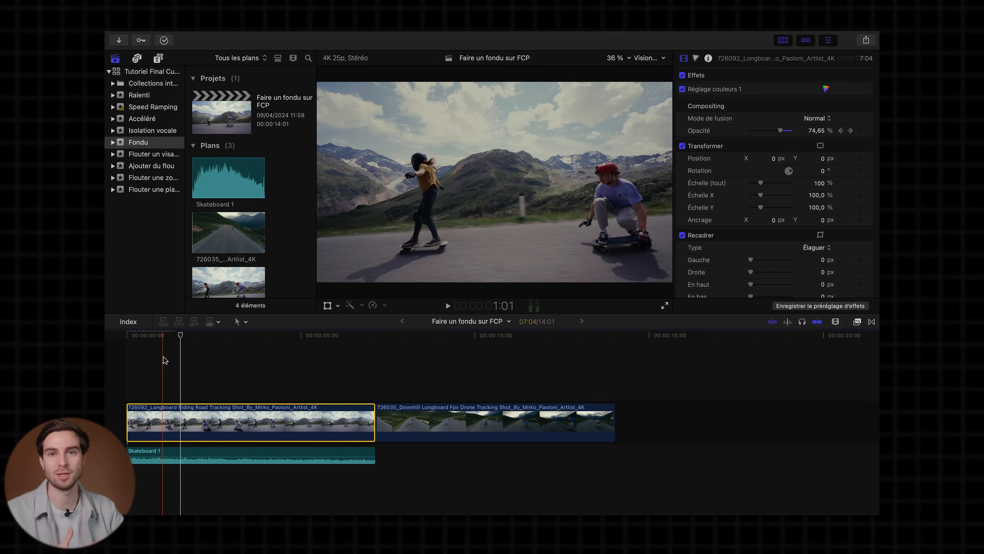
Step: Keyframe the second video clip's opacity from 100 % at 12:08 to 0 % at its end and play it back
click(555, 359)
click(561, 426)
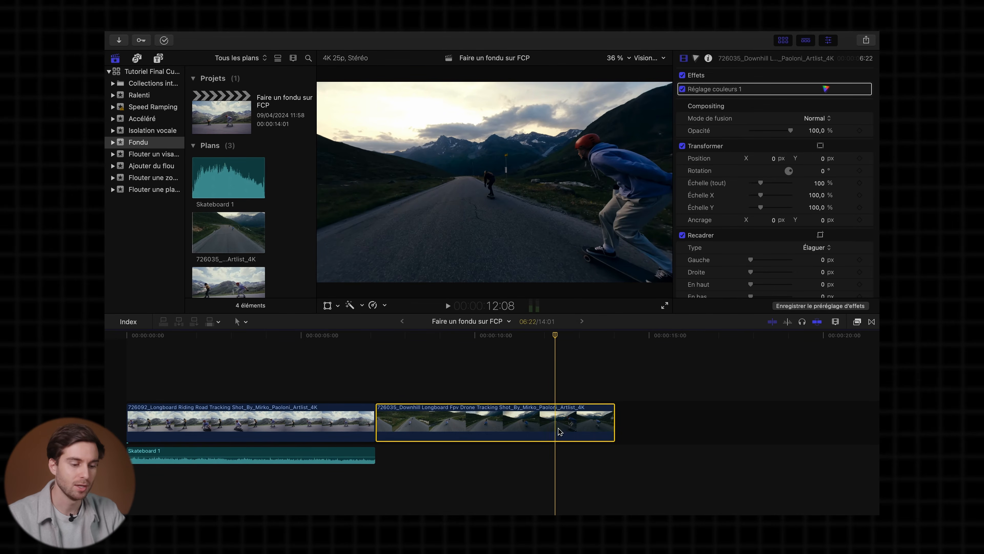
click(859, 132)
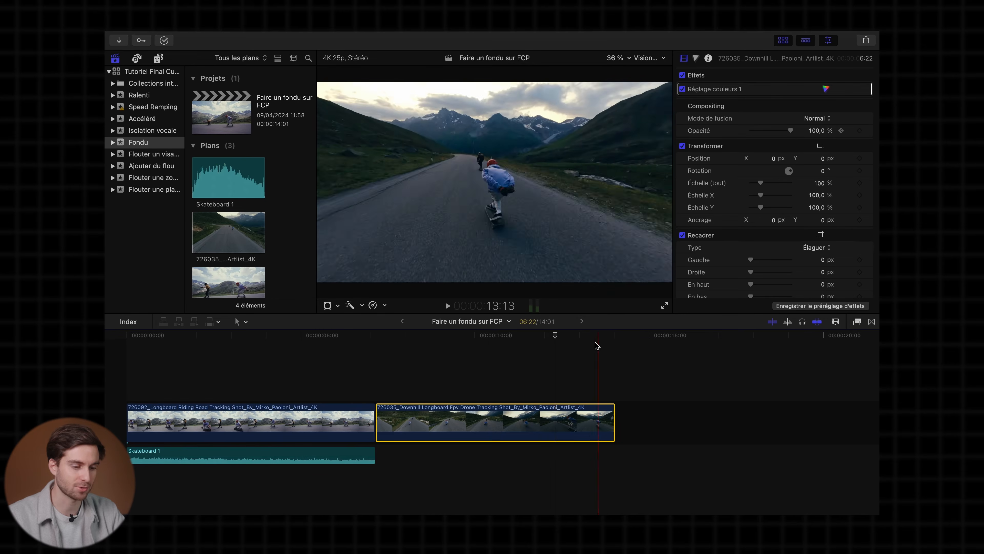
drag(555, 336, 617, 336)
drag(790, 131, 715, 133)
key(space)
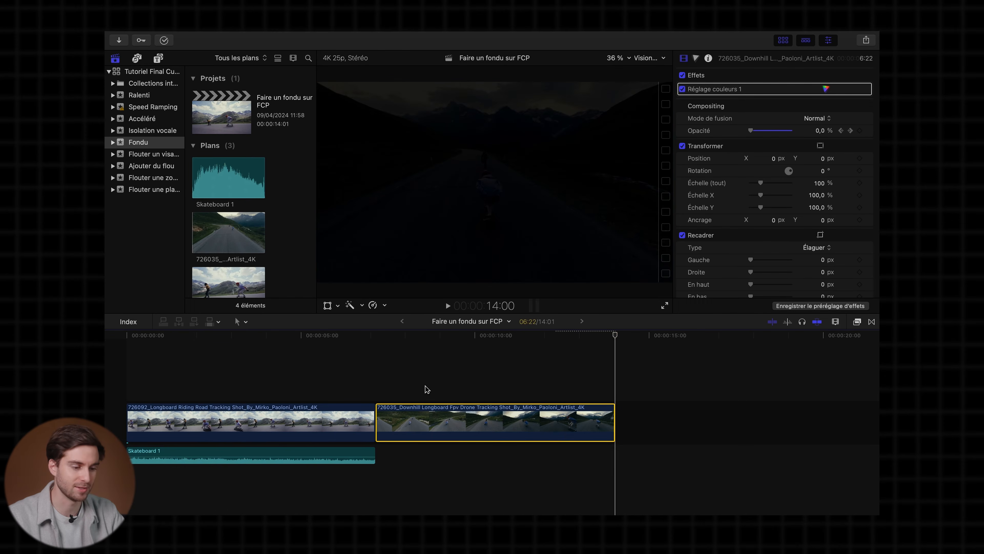
Step: Keyframe the Skateboard 1 audio clip's volume from 0.0 dB at 5:05 to -∞ at its end and inspect the fade-out curve
click(308, 384)
click(309, 453)
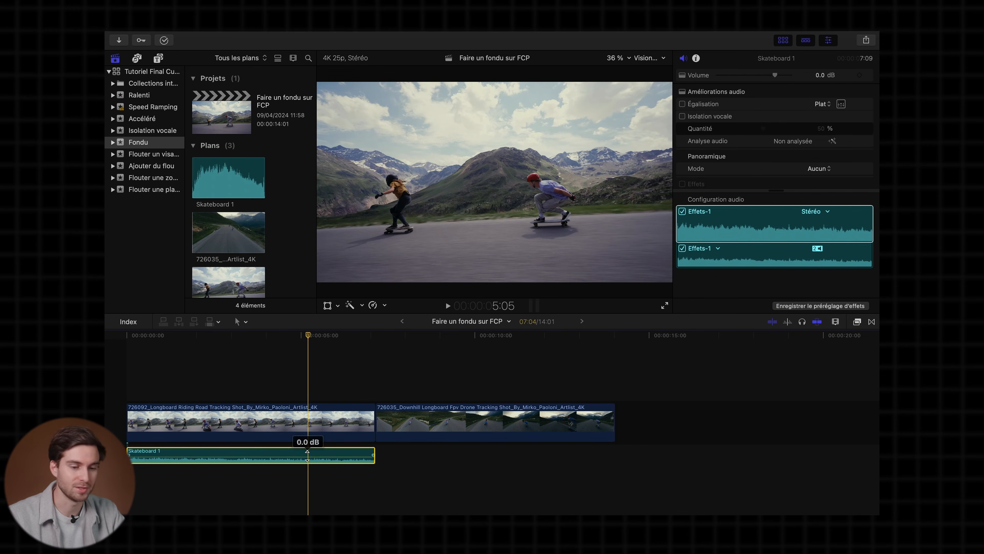
click(776, 76)
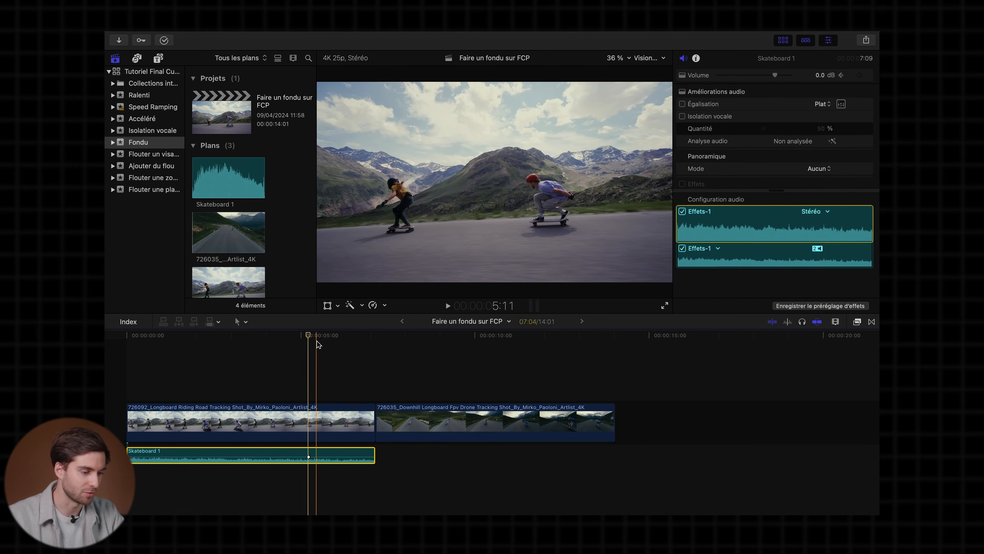
drag(310, 336, 373, 344)
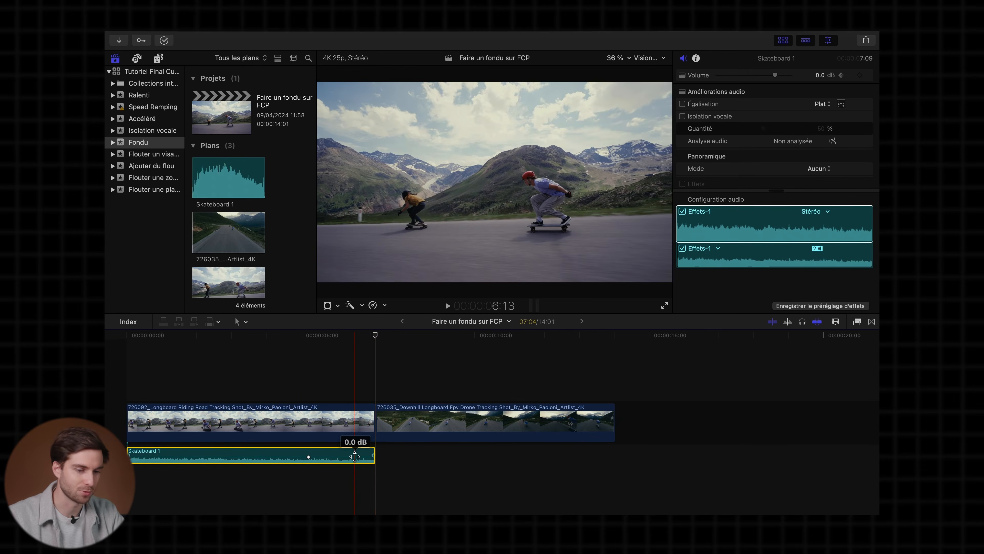
drag(777, 73, 694, 87)
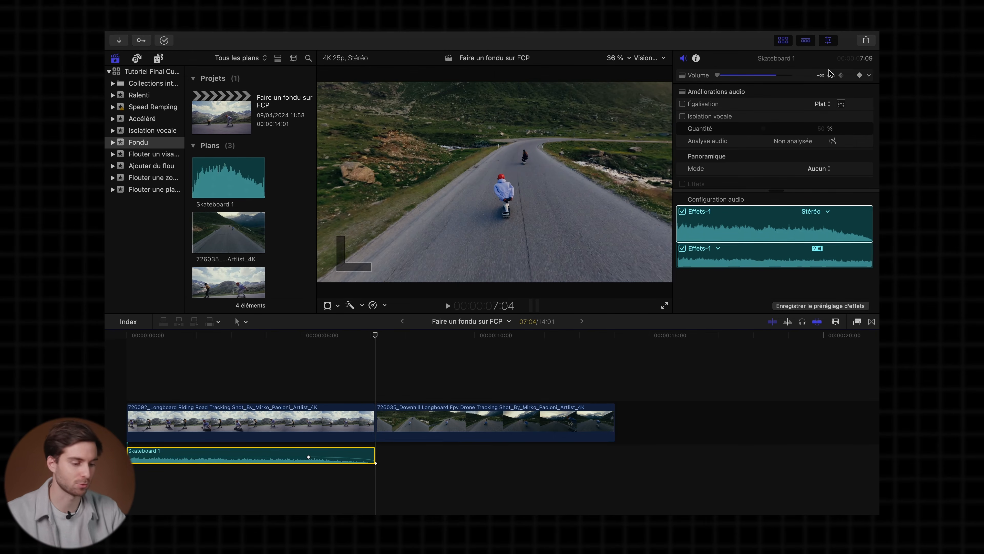
scroll(322, 476, up, 5)
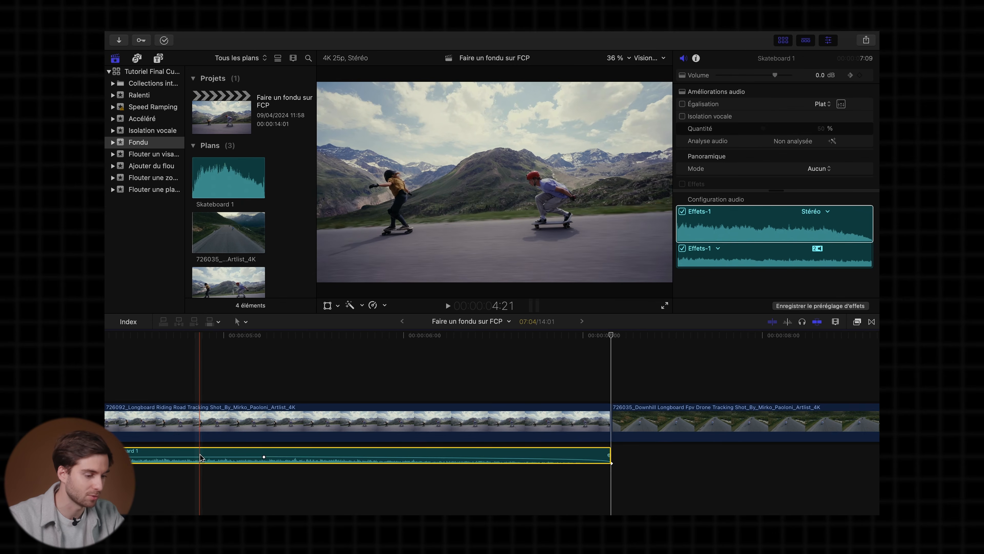
click(424, 455)
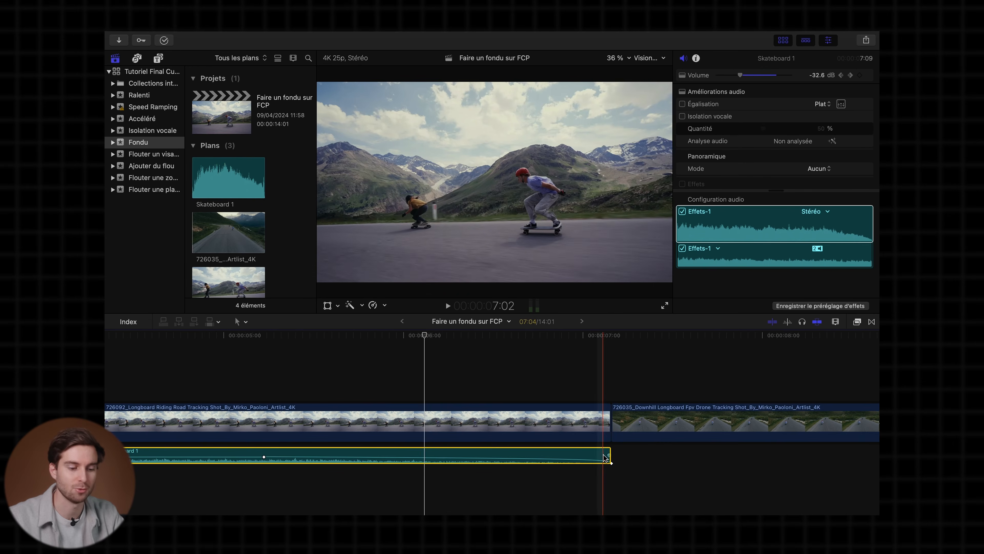
click(398, 478)
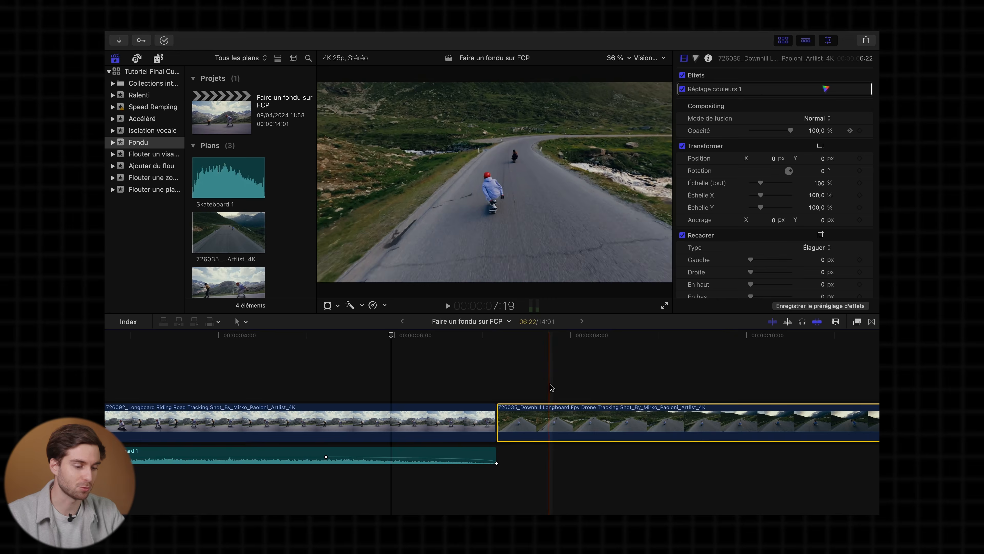
Step: Keyframe the first video clip's opacity from 100 % at 6:06 to 0 % on its last frame
click(417, 386)
click(417, 409)
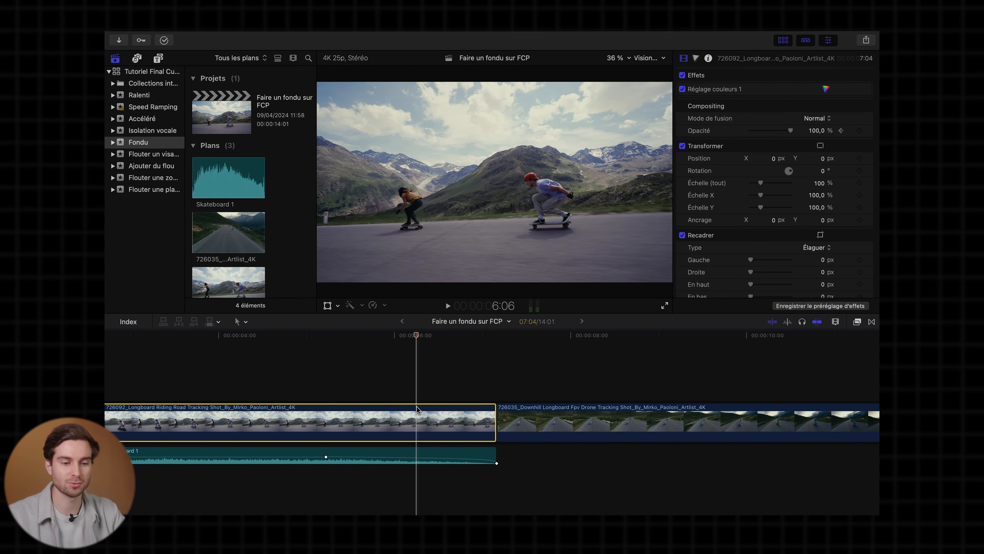
click(860, 130)
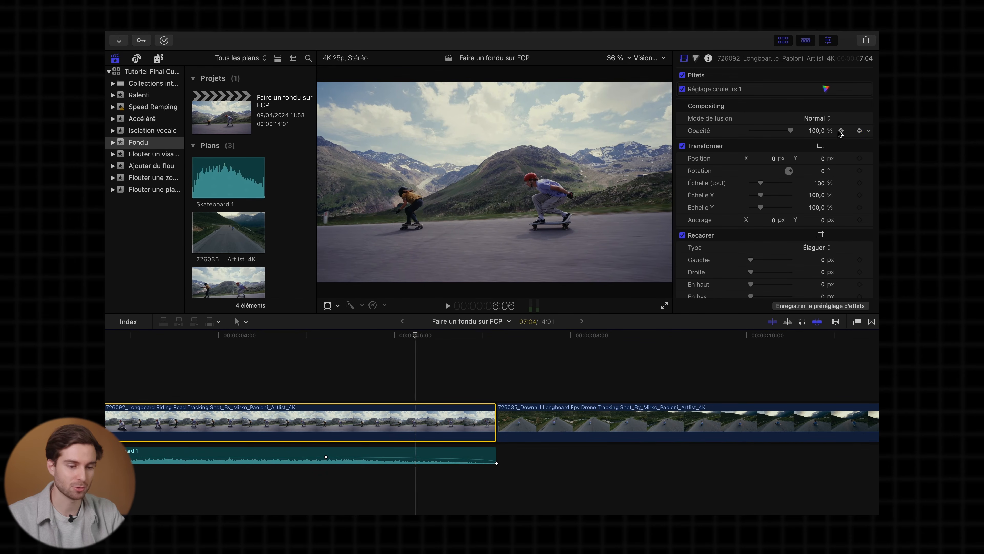
drag(417, 335, 497, 341)
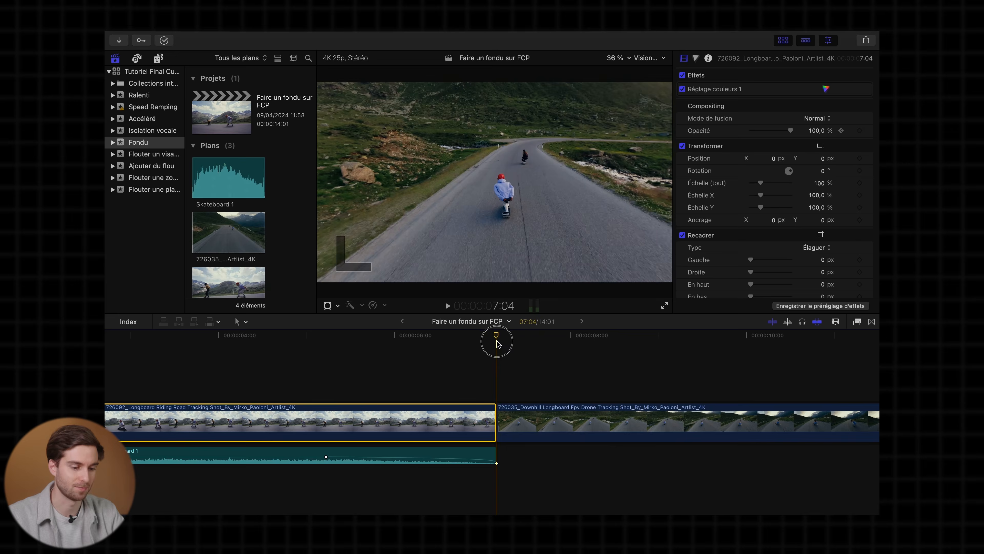
key(Left)
click(792, 132)
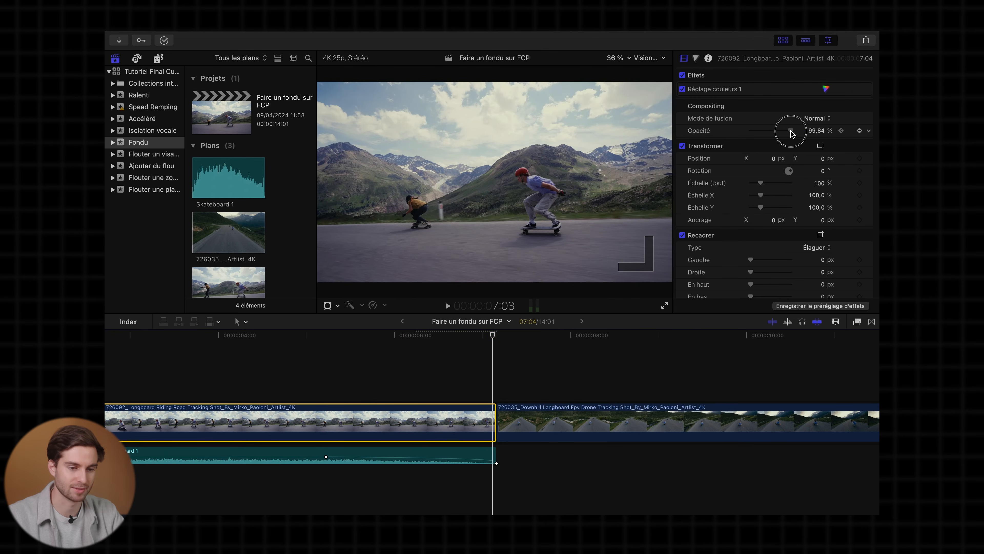
drag(791, 134, 717, 138)
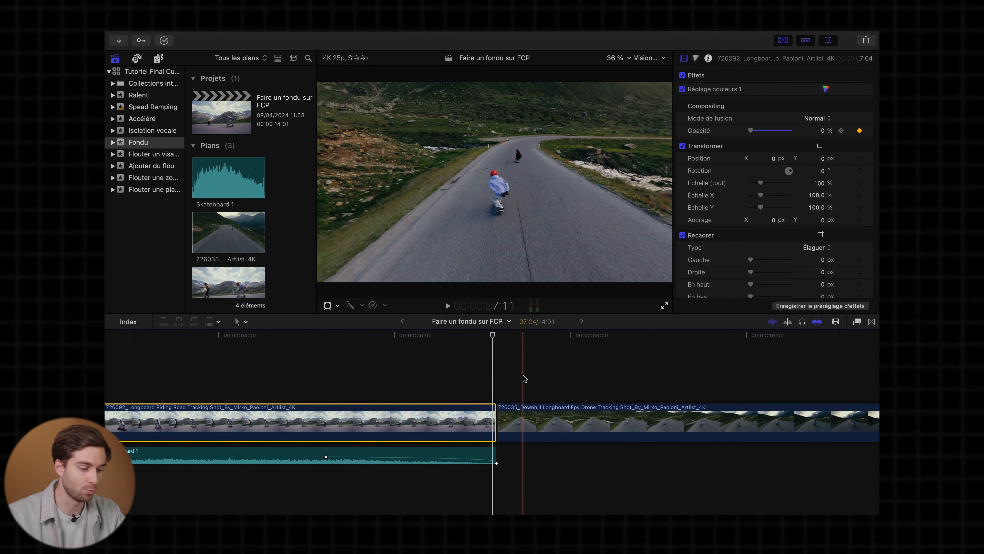
Step: Move the second video clip beneath the end of the first, starting at about 6:04, and play back the overlapping fade
key(shift+z)
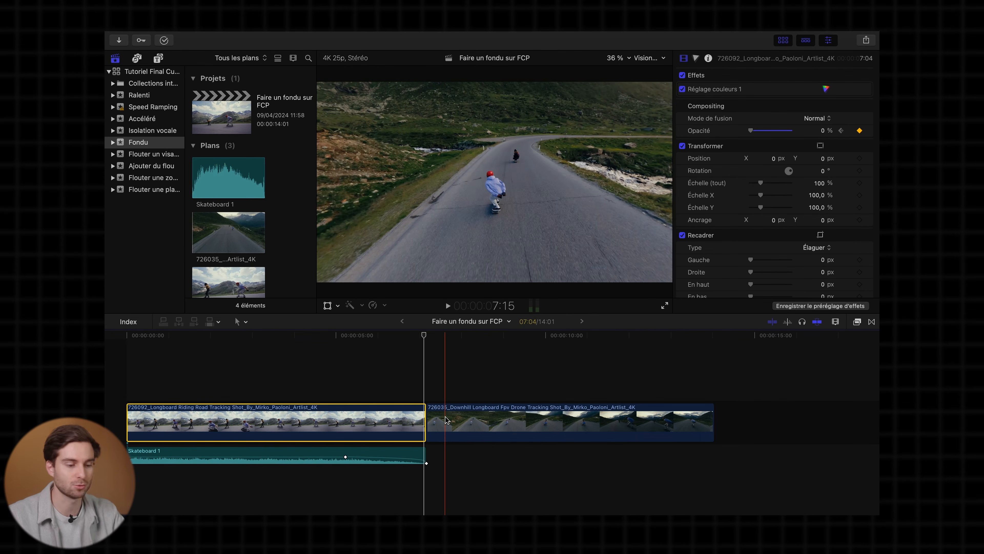
drag(446, 420, 466, 376)
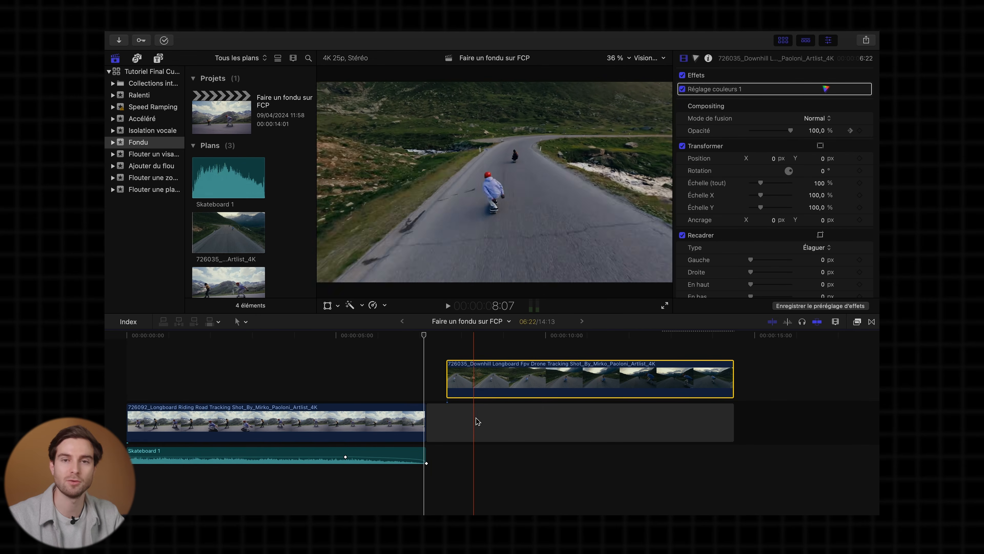
click(481, 376)
drag(482, 376, 411, 459)
click(385, 394)
click(385, 417)
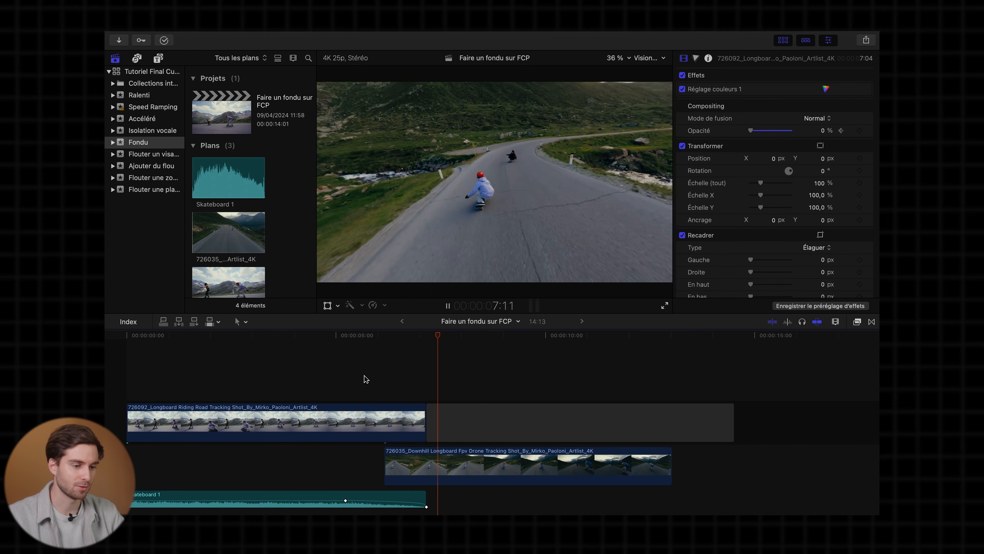
key(space)
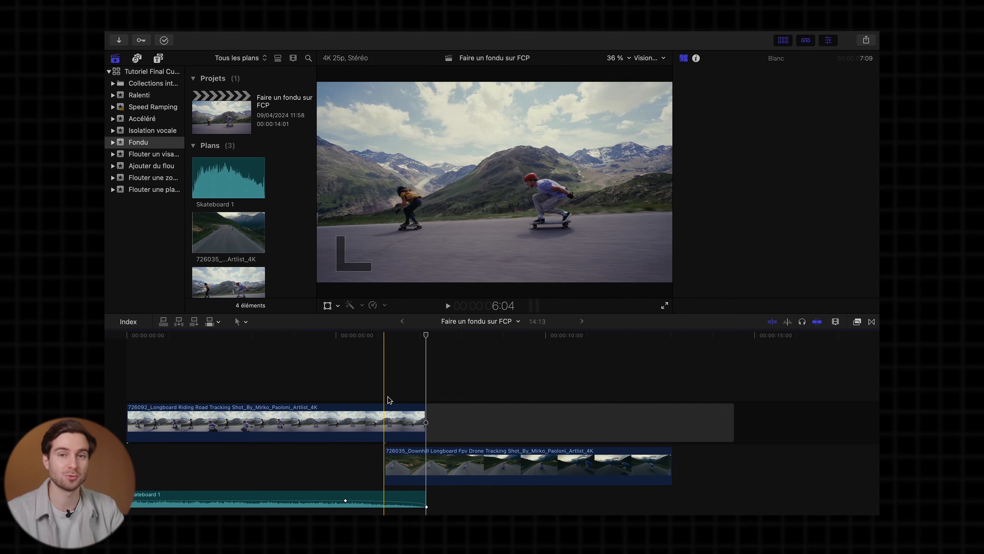
Step: Show the transitions browser again
click(877, 323)
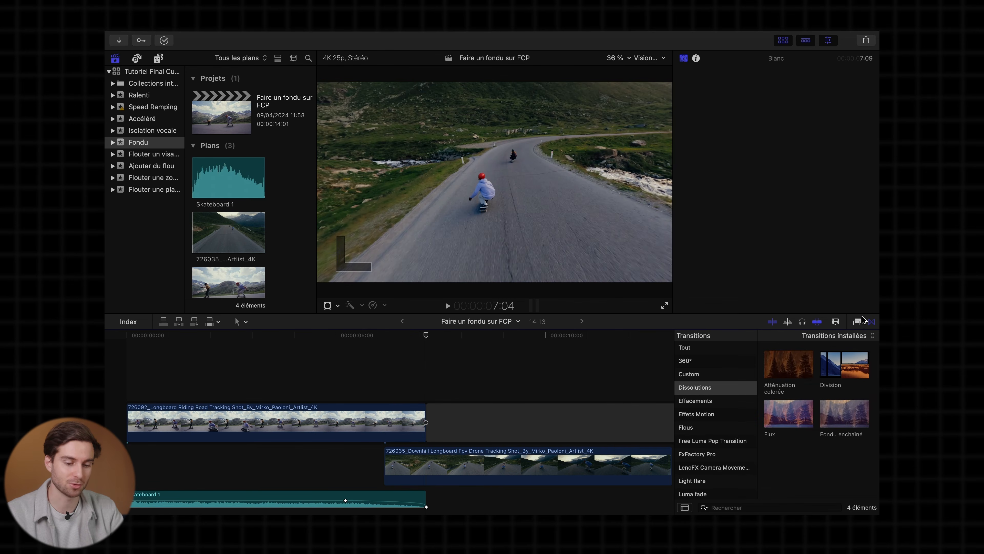